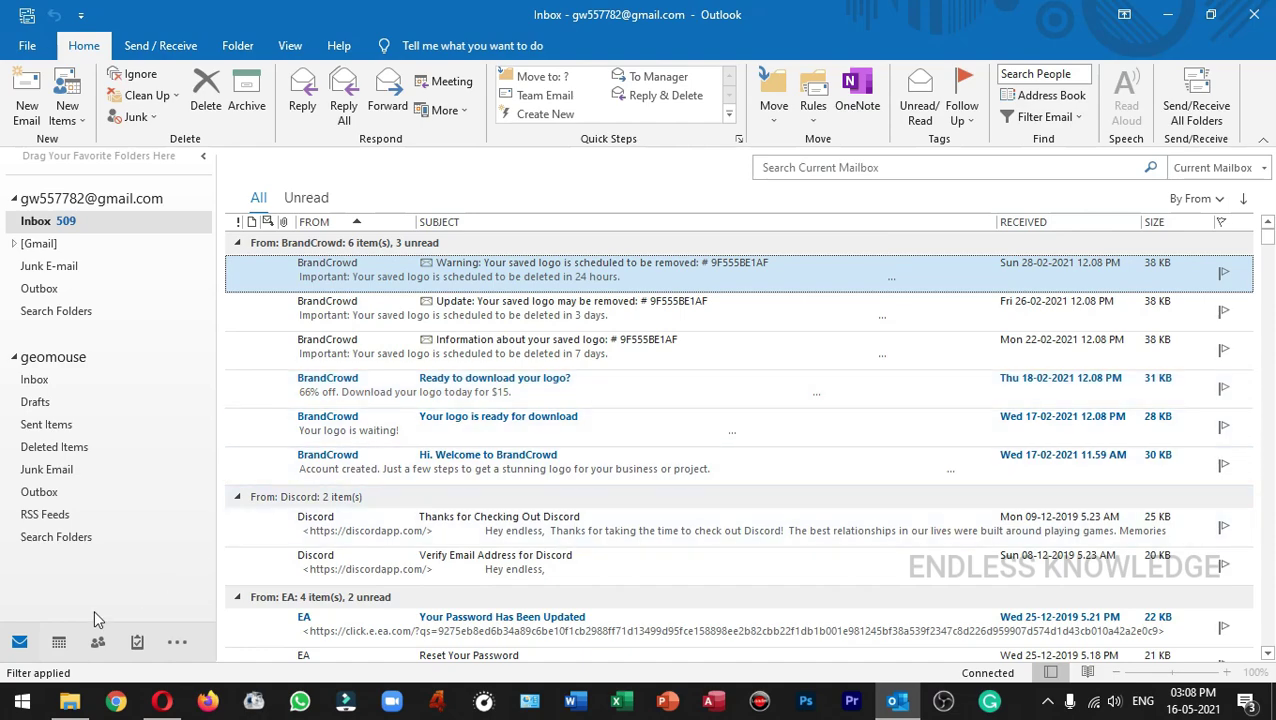
# Step: Switch from the mailbox to the contacts and look through the contact list
pyautogui.click(97, 641)
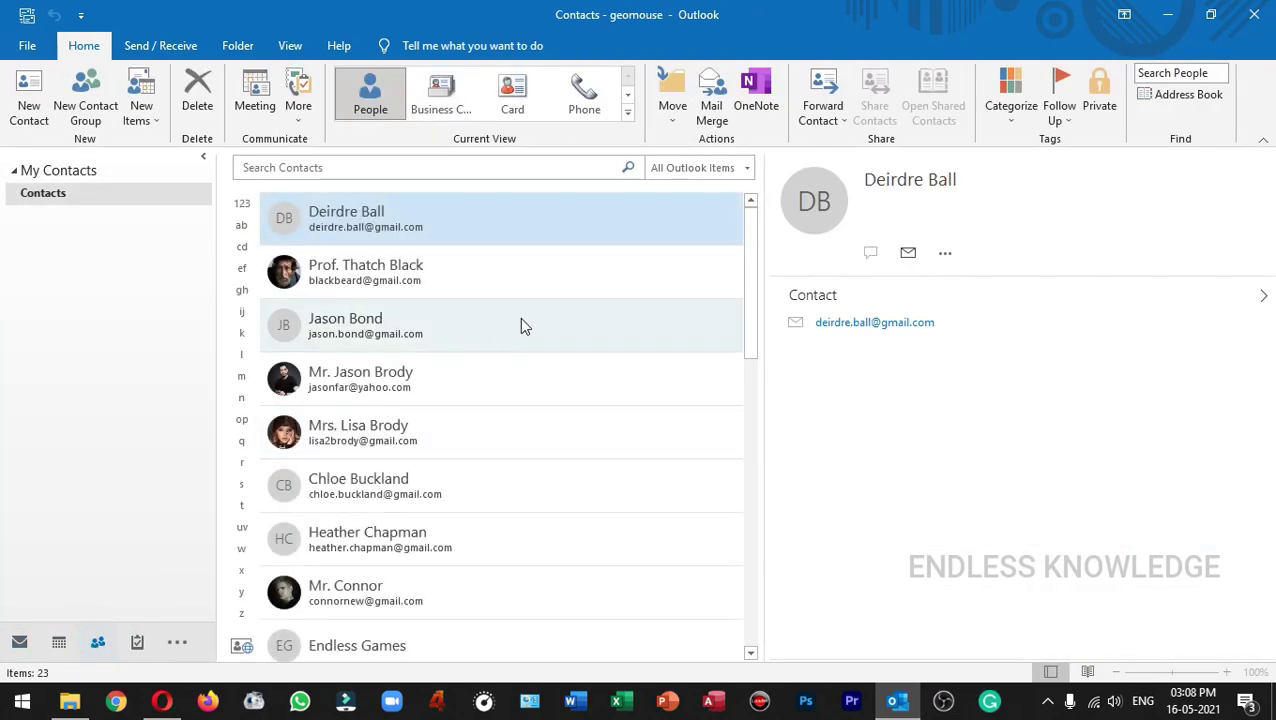
pyautogui.scroll(-5, 521, 325)
pyautogui.scroll(-1, 510, 334)
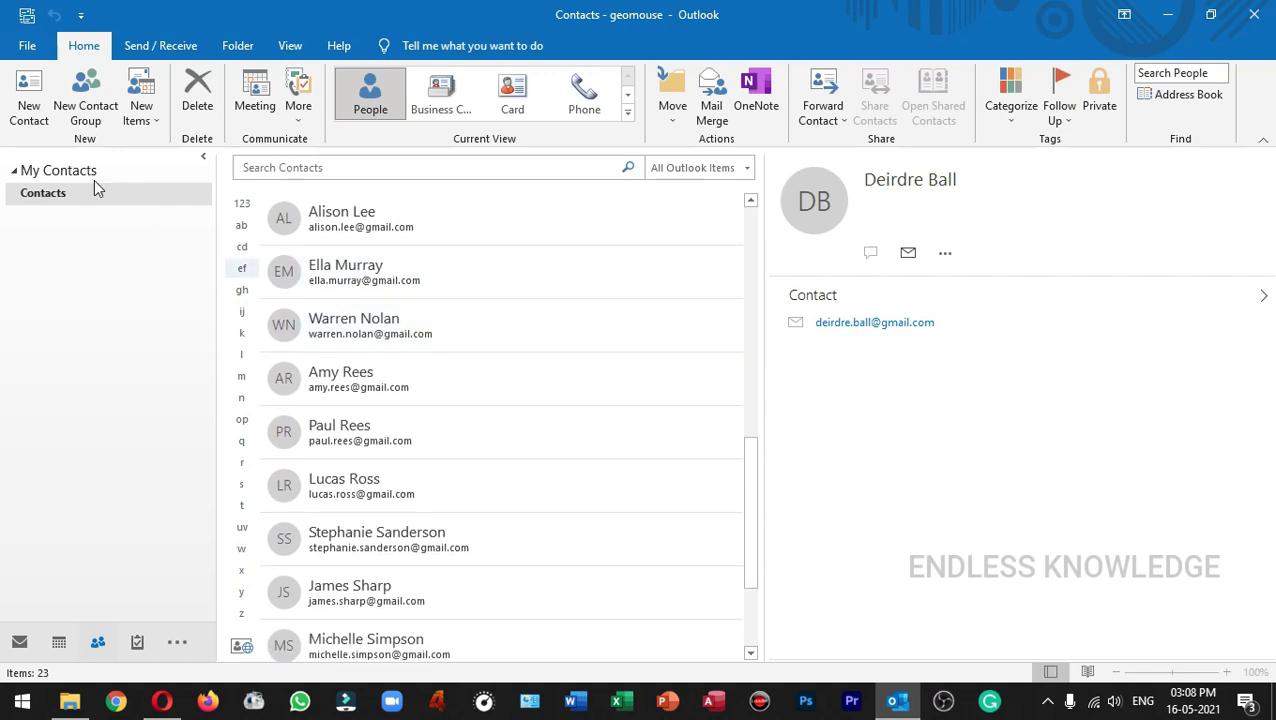
# Step: Start the Import and Export Wizard and set it to export to a Comma Separated Values file
pyautogui.click(27, 45)
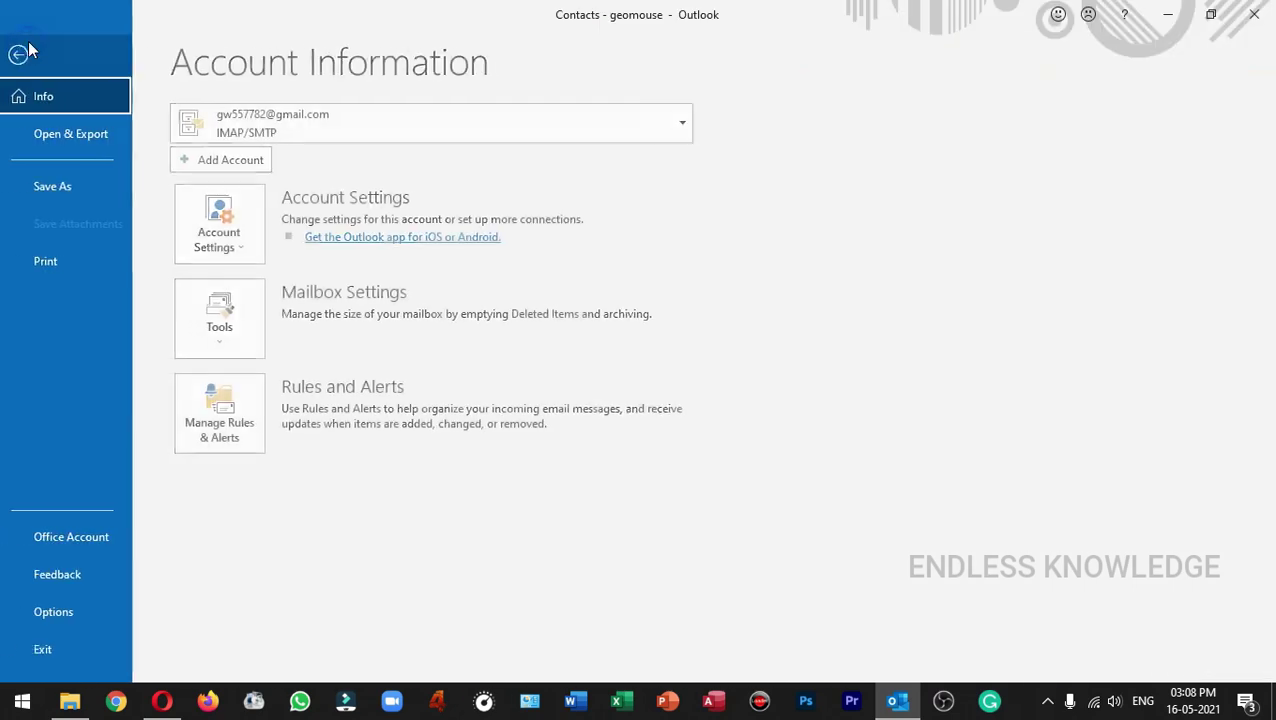
pyautogui.click(49, 140)
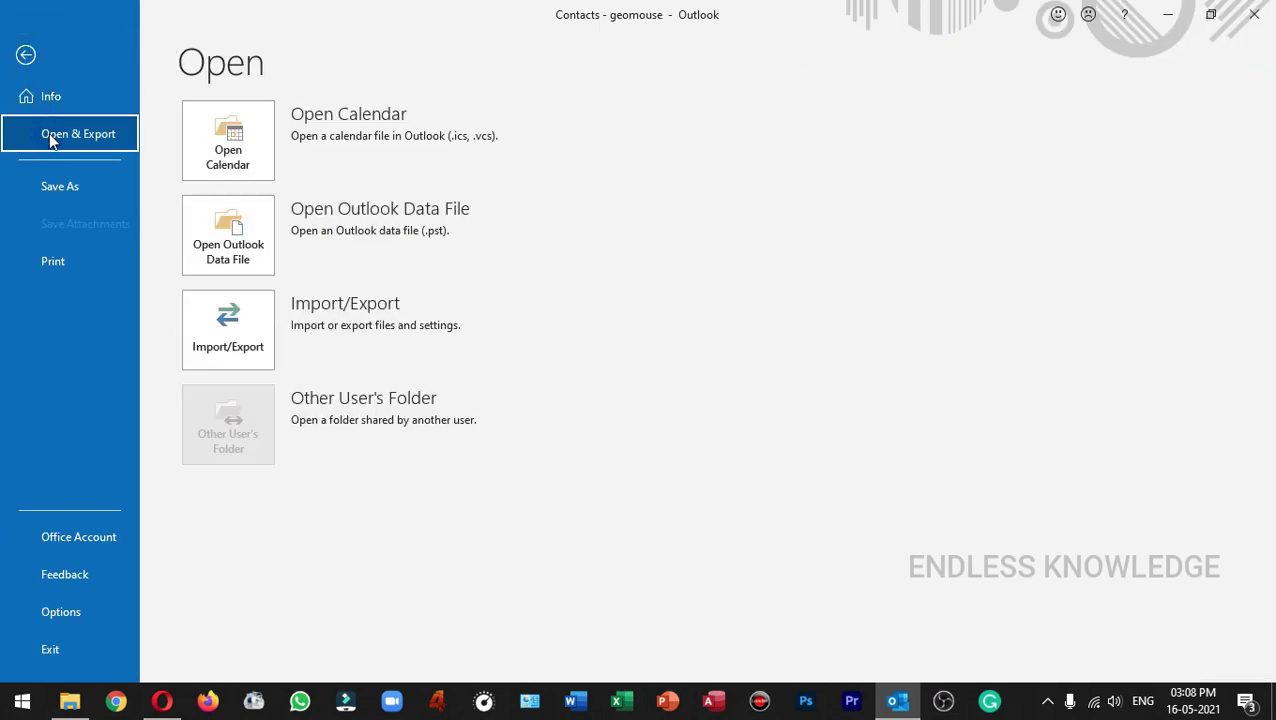
pyautogui.click(230, 318)
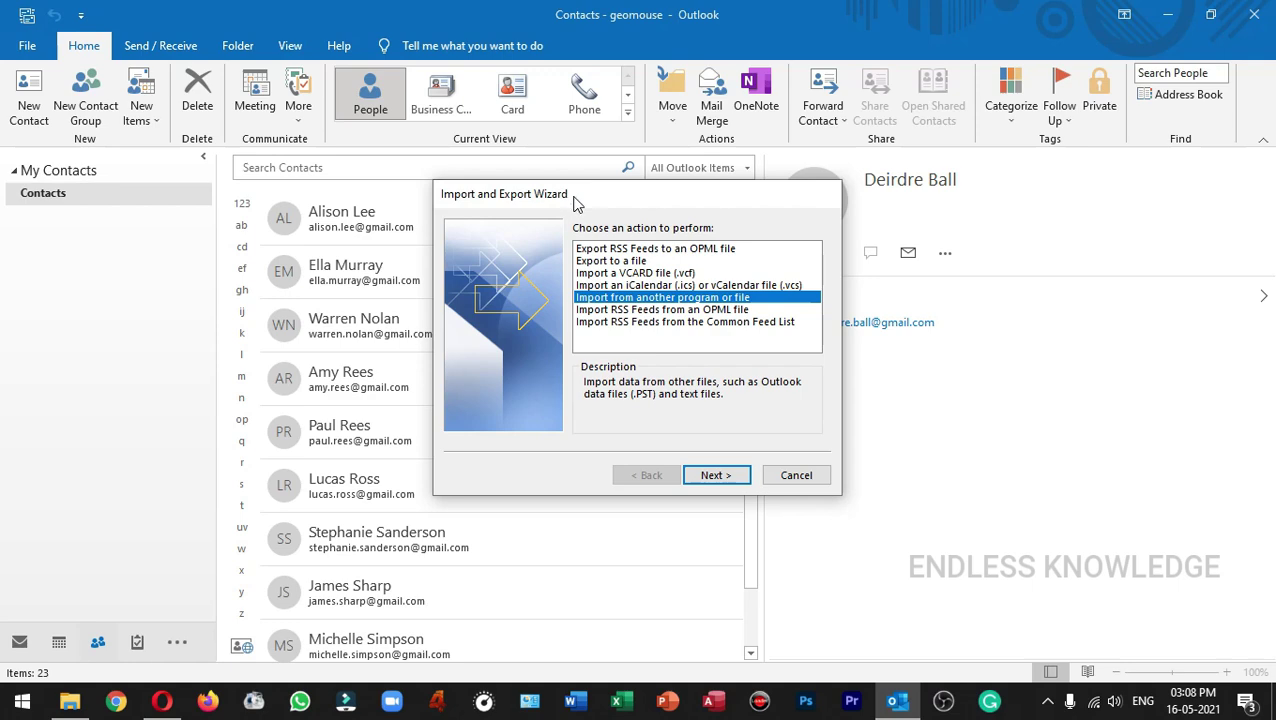
pyautogui.click(641, 260)
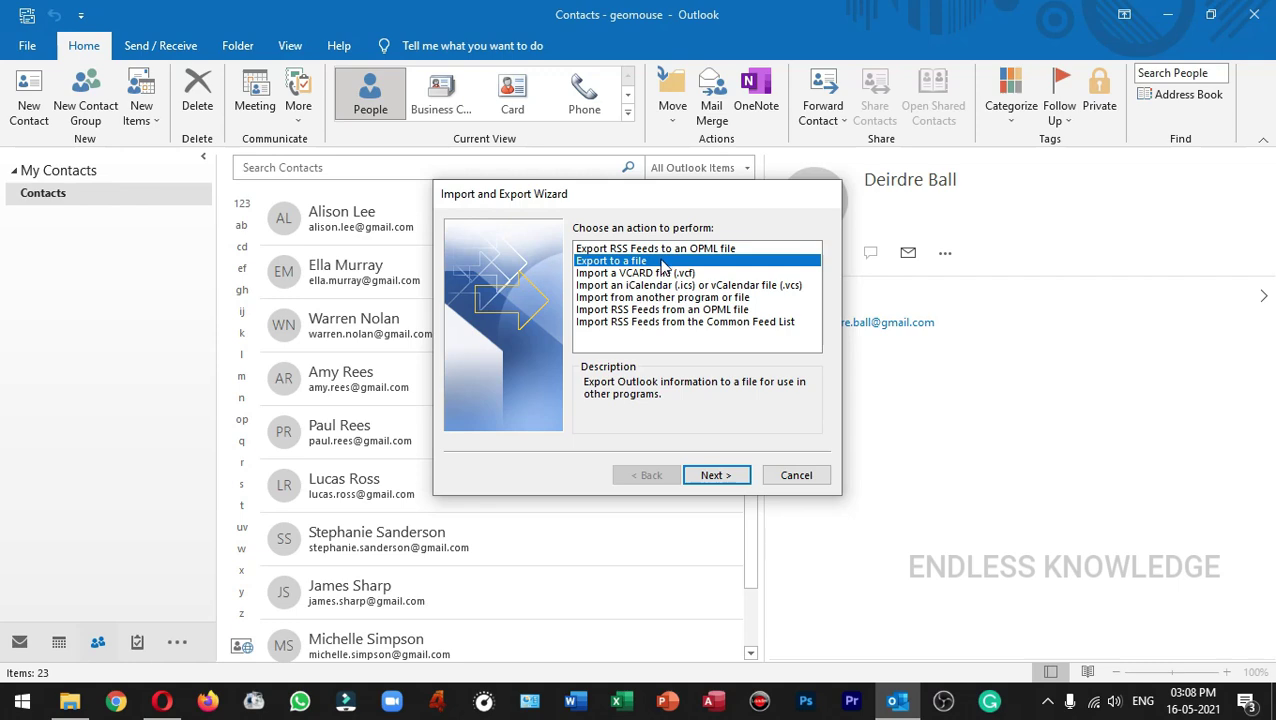
pyautogui.click(717, 475)
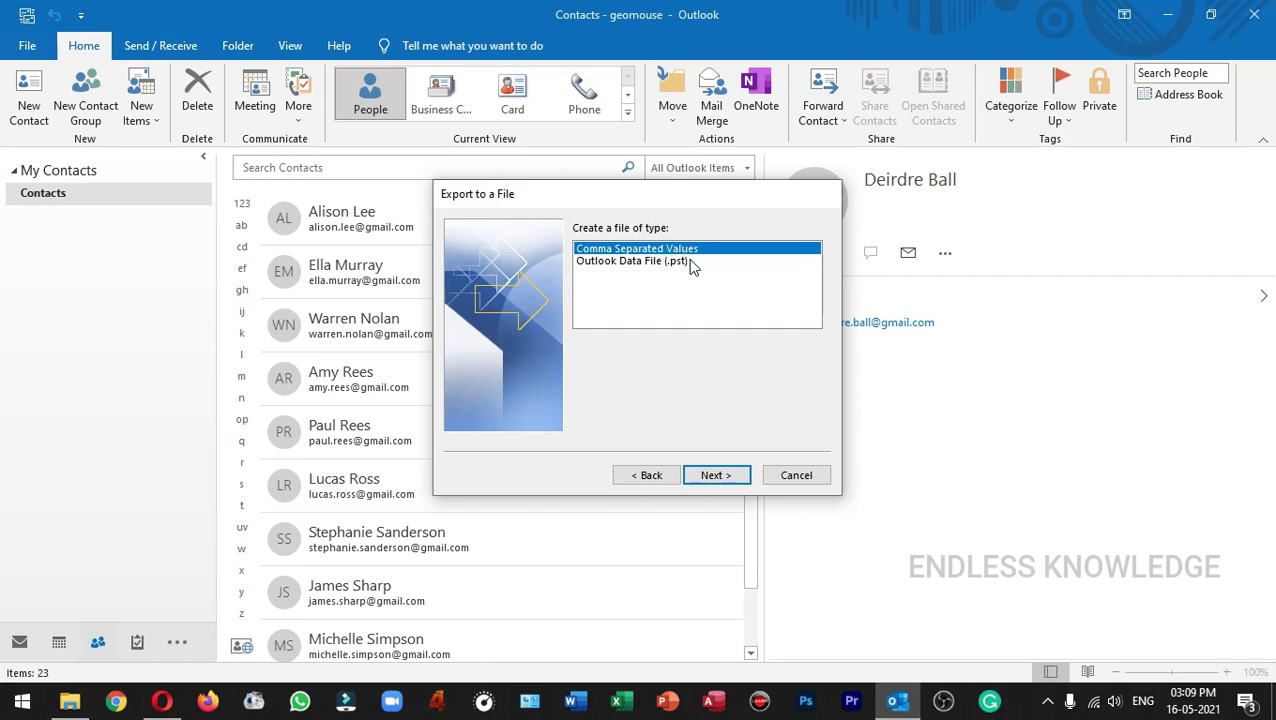
pyautogui.click(729, 475)
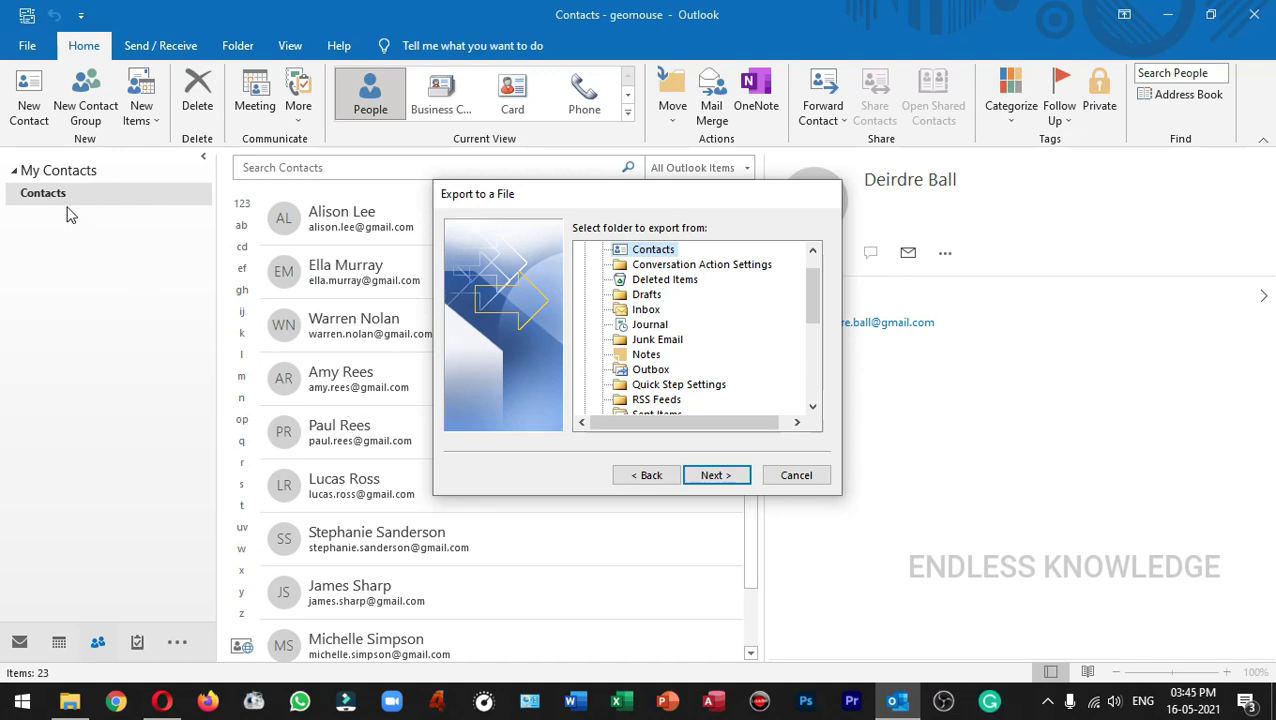
# Step: Choose the Contacts folder as the folder to export from
pyautogui.click(655, 296)
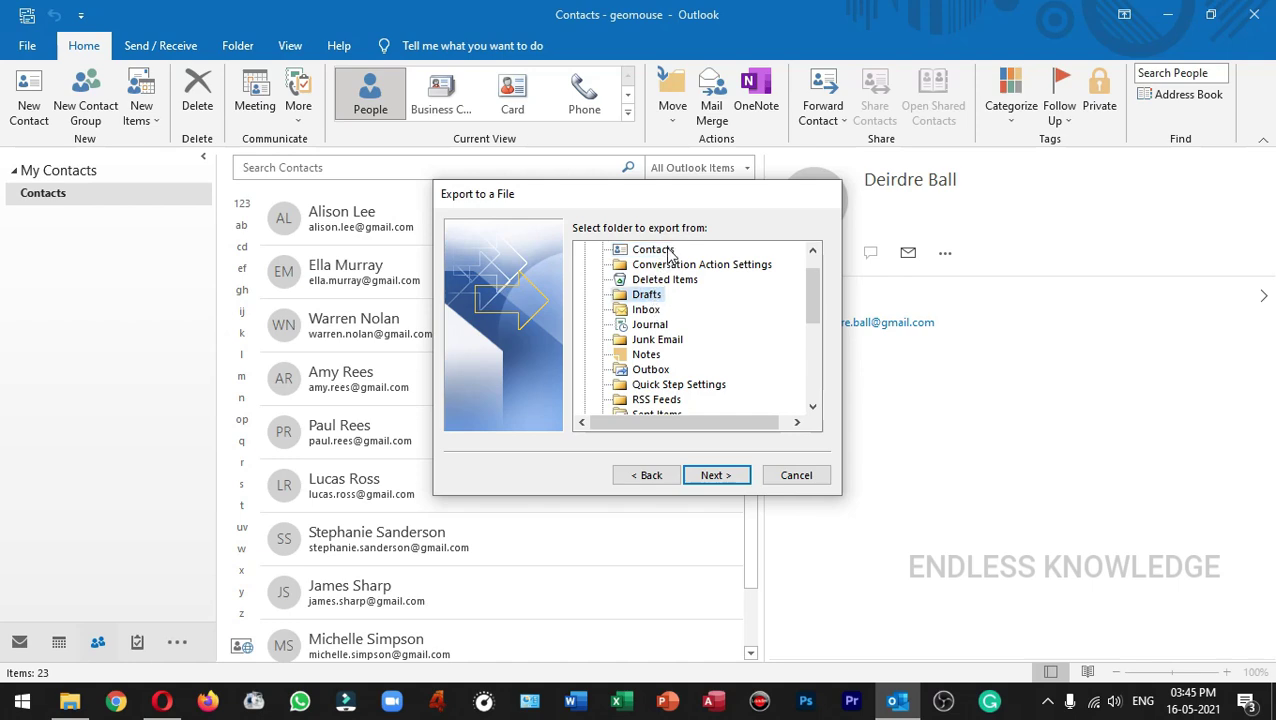
pyautogui.click(669, 254)
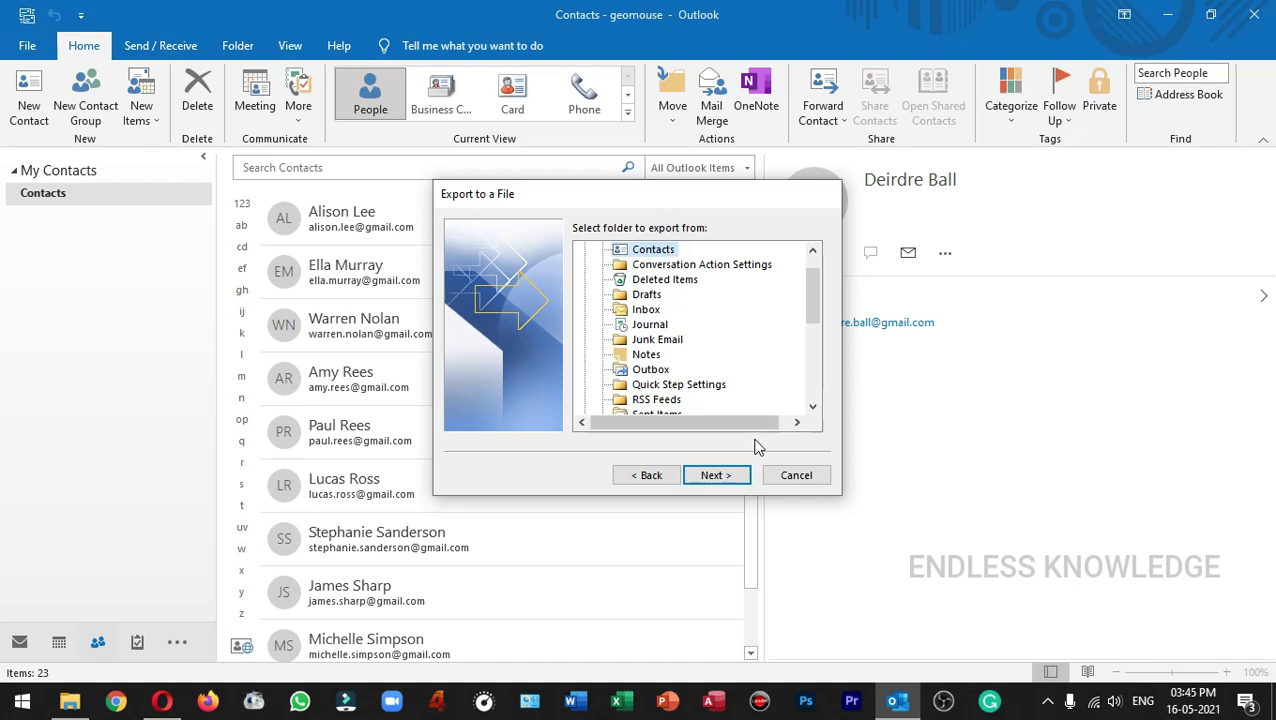
pyautogui.click(741, 477)
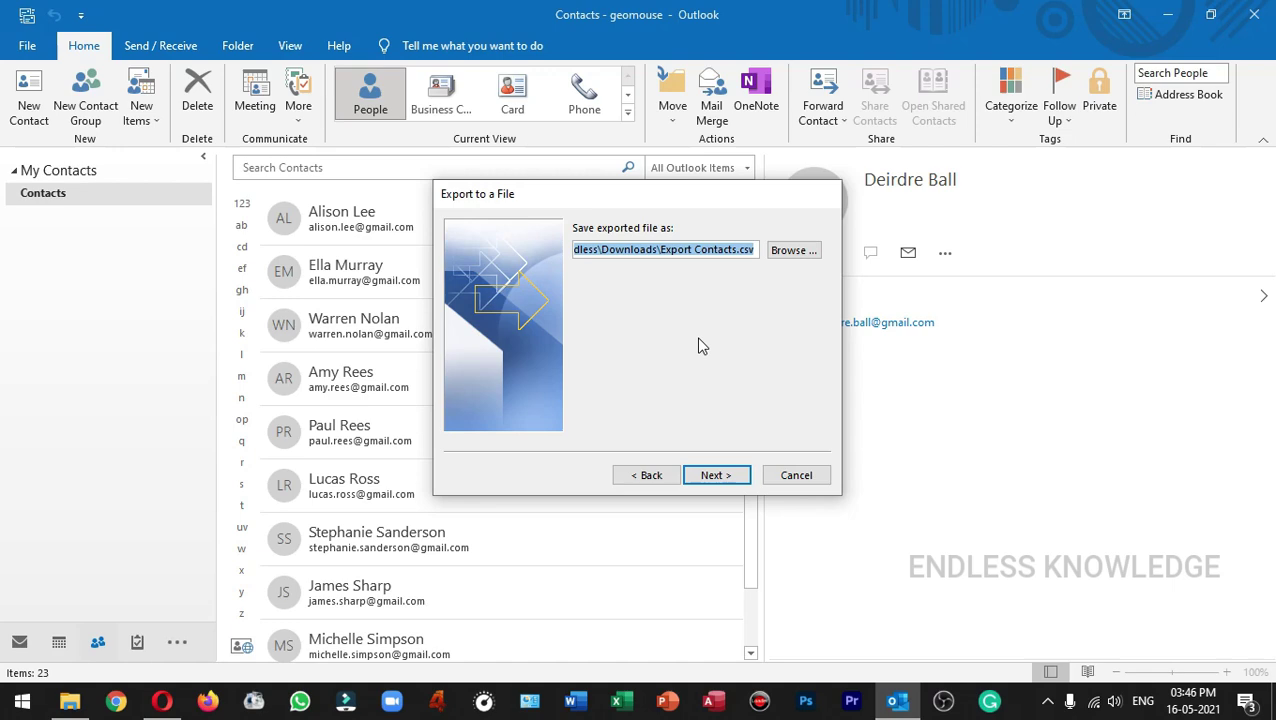
# Step: Set the export destination to "Export endless Contacts.csv" on the Desktop and finish the export
pyautogui.click(794, 250)
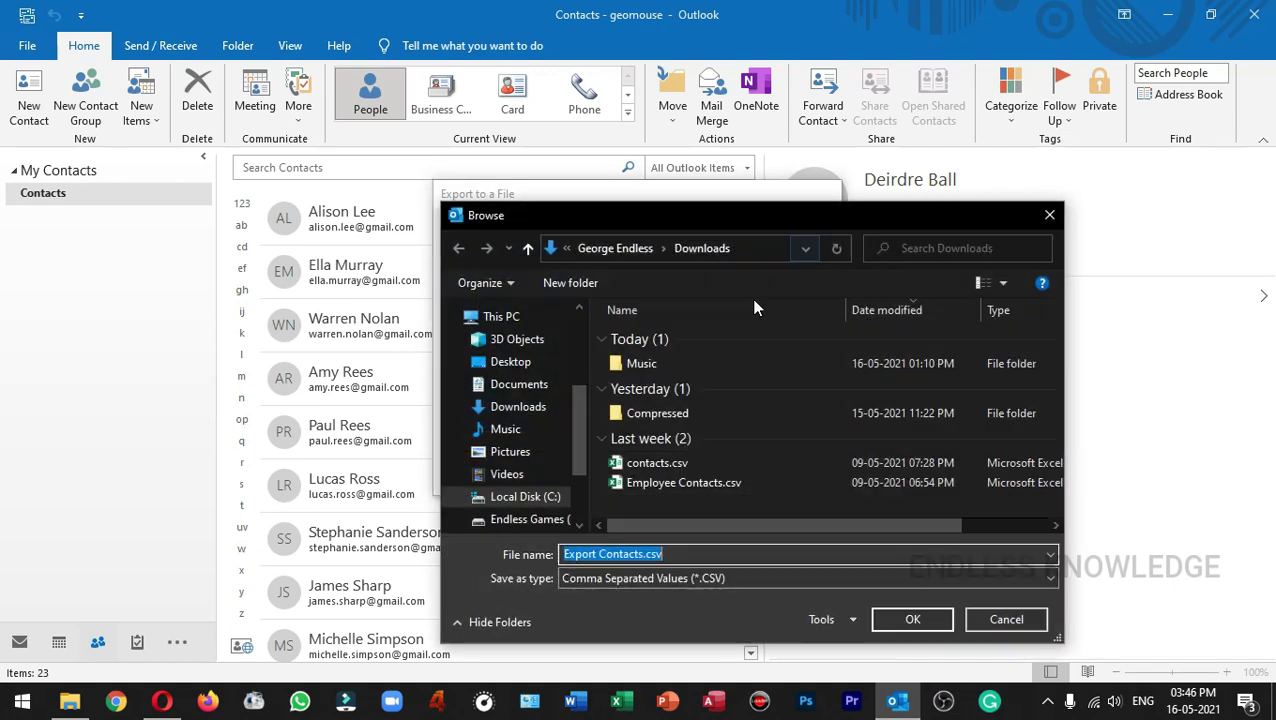
pyautogui.click(528, 361)
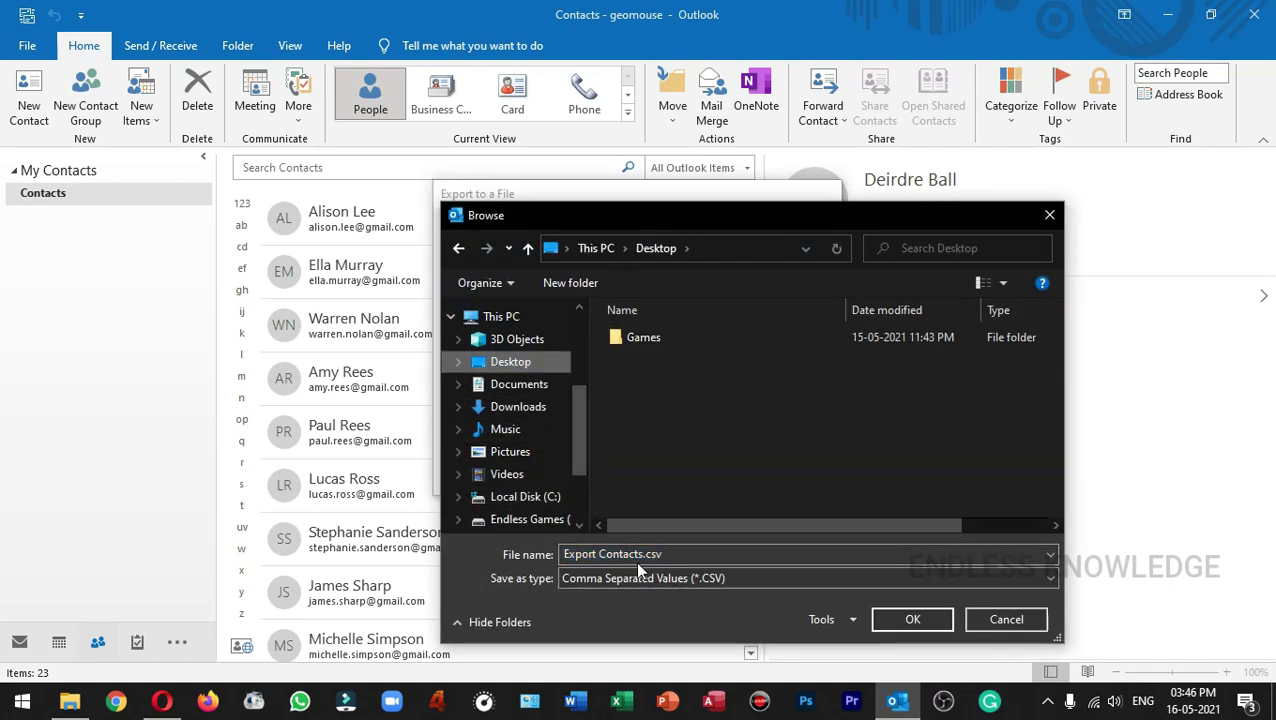
pyautogui.click(673, 556)
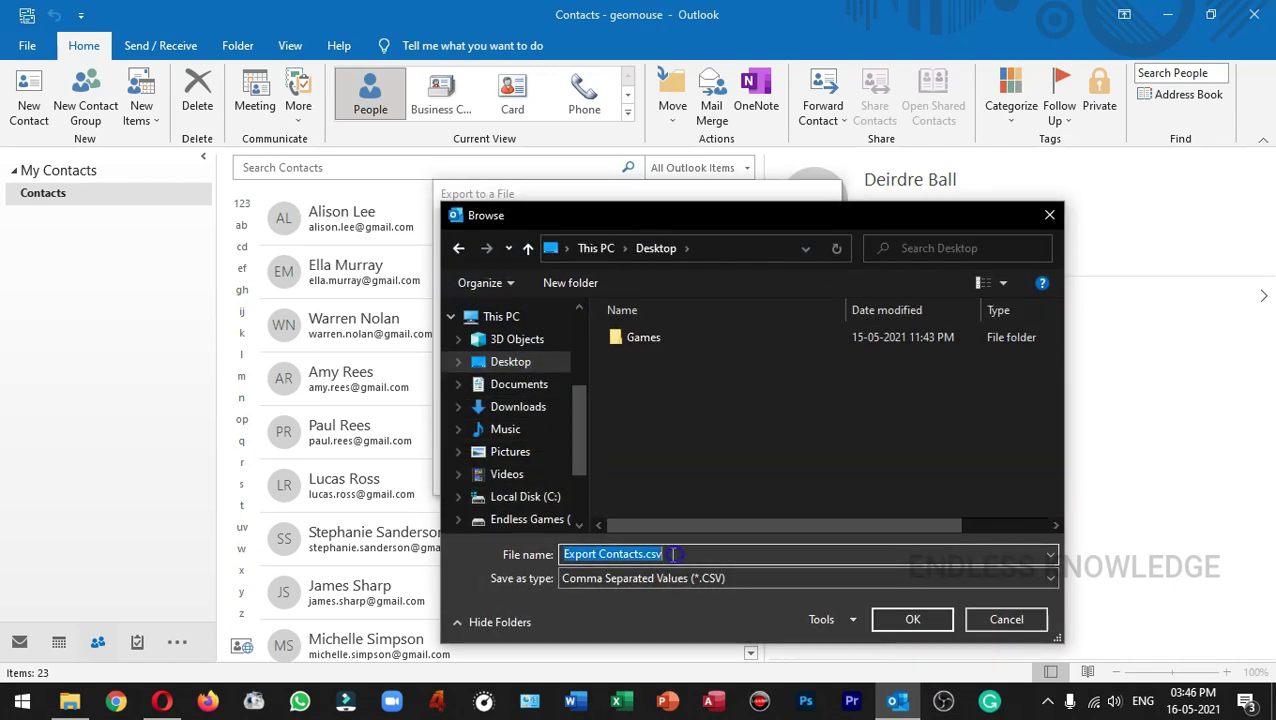
pyautogui.click(601, 558)
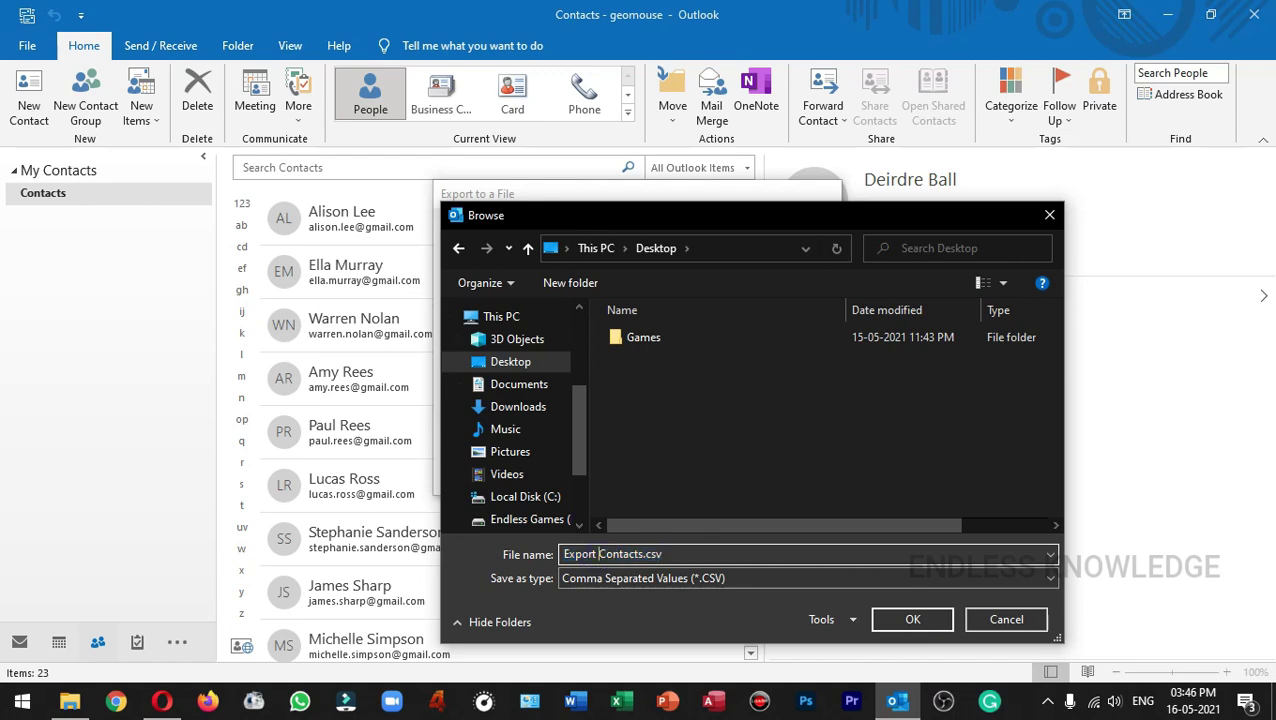
pyautogui.write('endless')
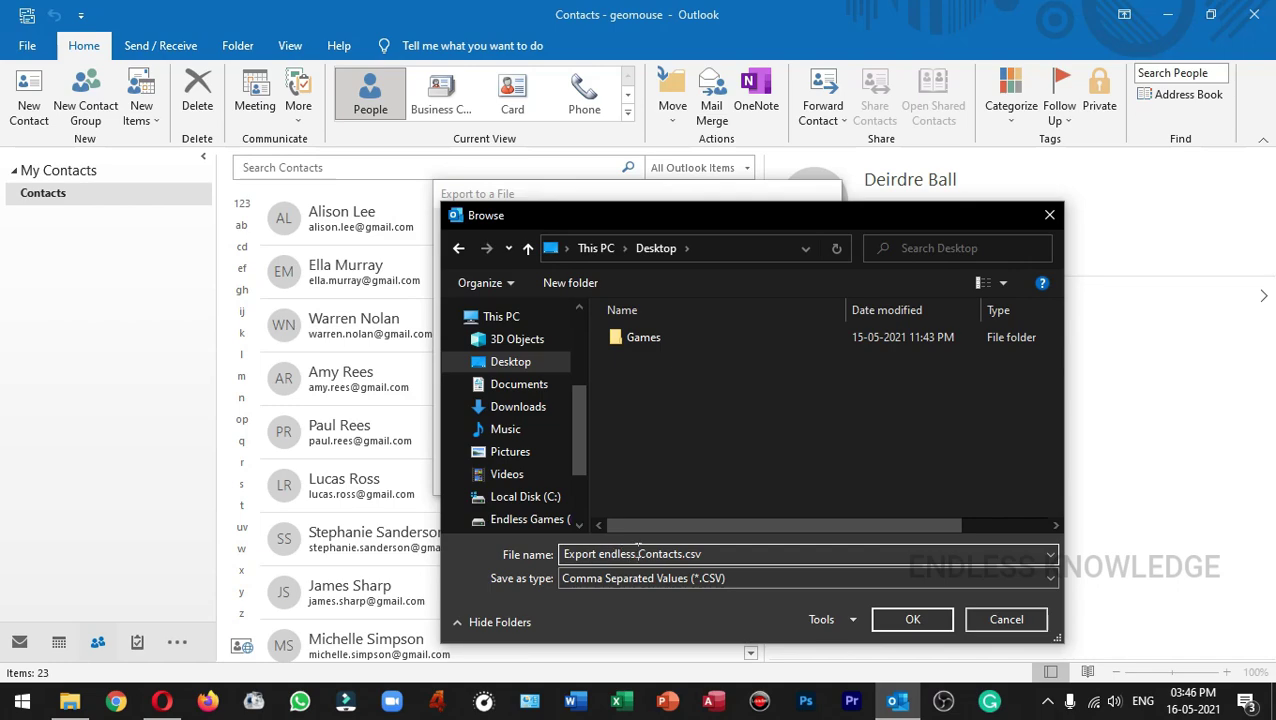
pyautogui.click(920, 620)
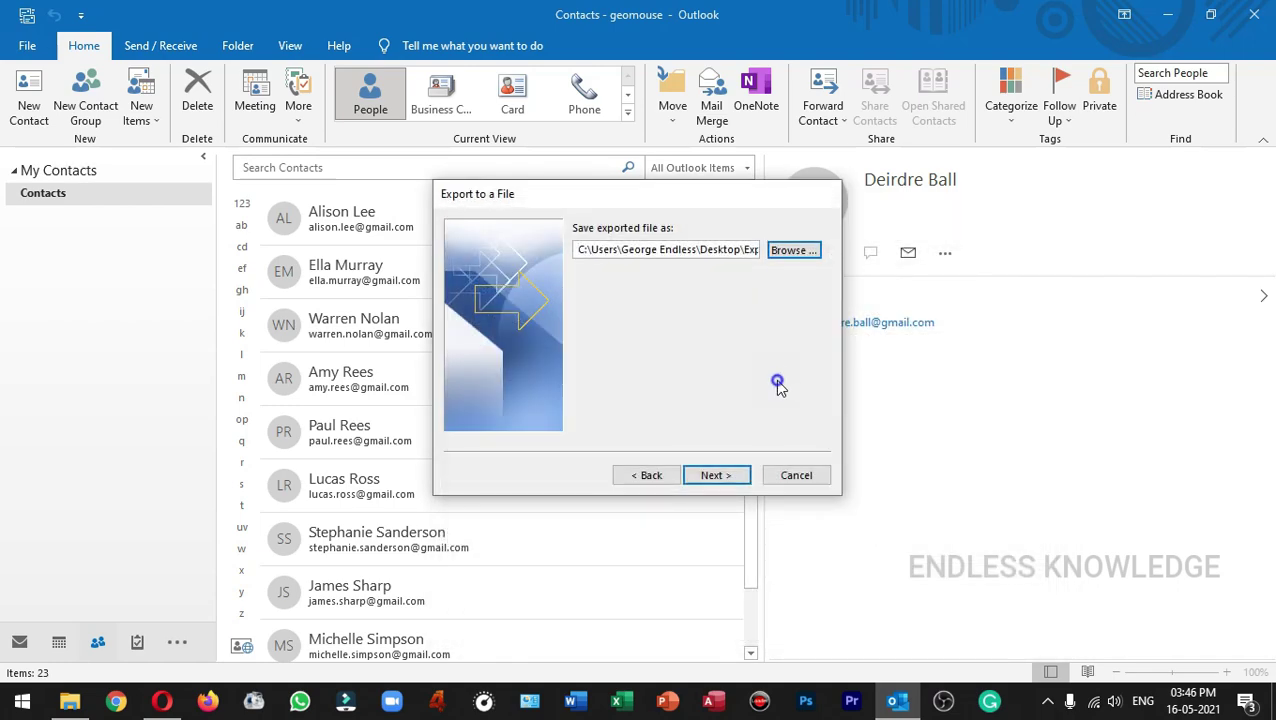
pyautogui.click(741, 481)
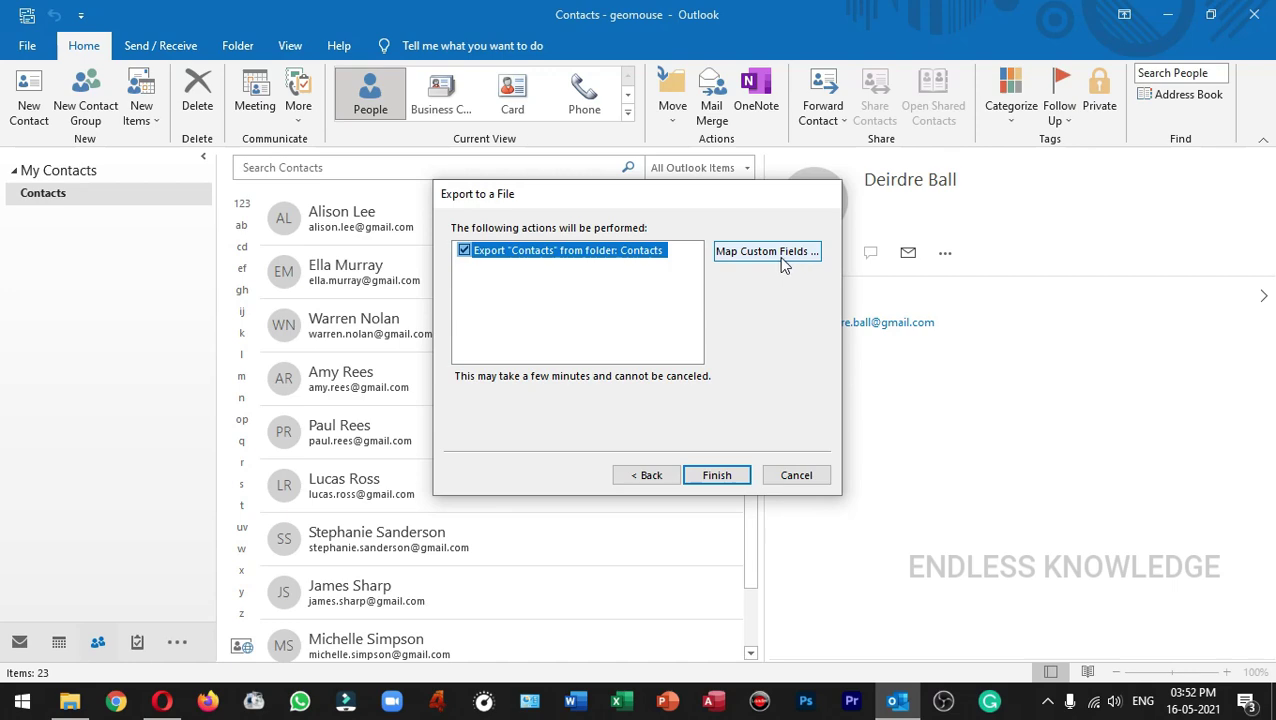
pyautogui.click(729, 476)
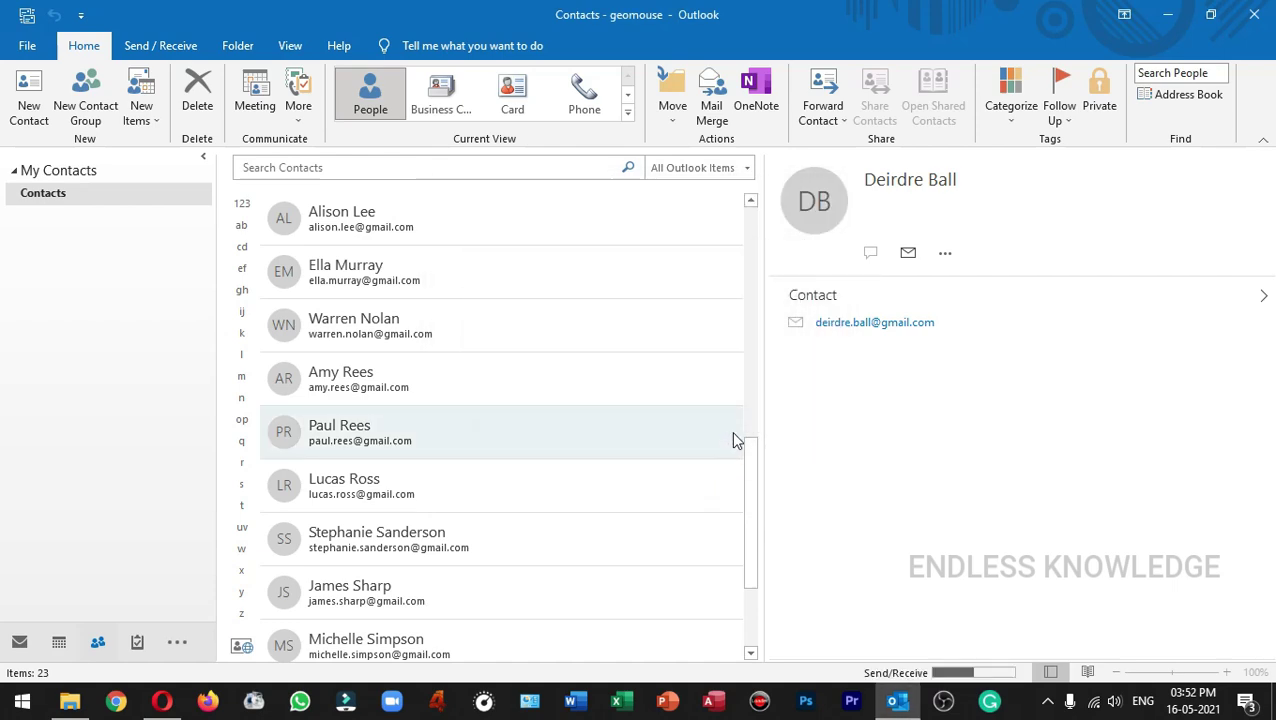
# Step: Open "Export endless Contacts.csv" from the Desktop folder in File Explorer
pyautogui.click(69, 702)
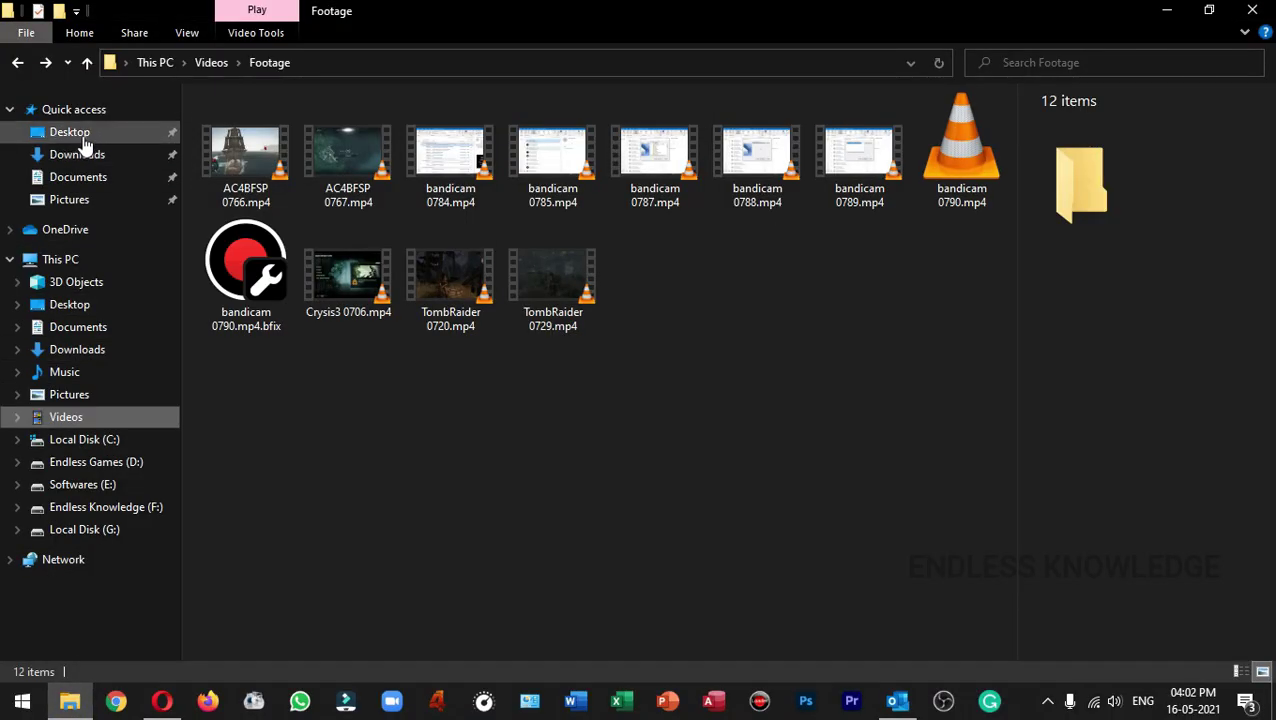
pyautogui.click(84, 140)
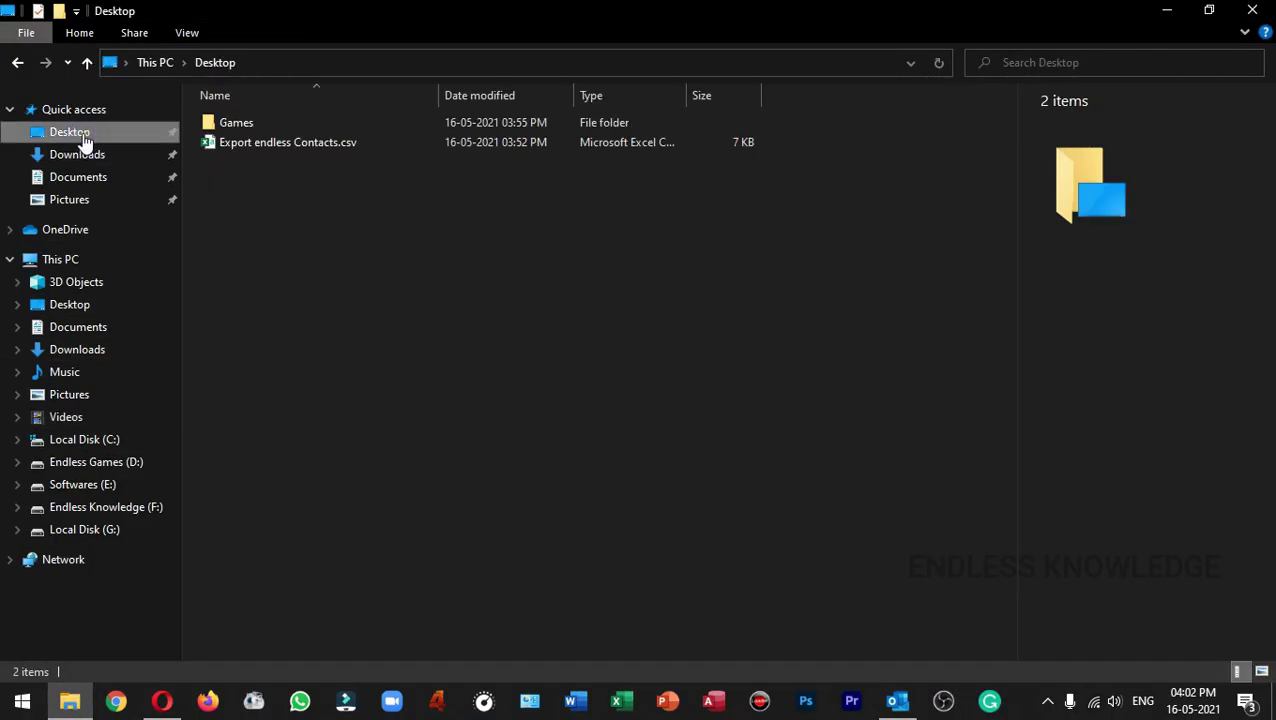
pyautogui.click(374, 151)
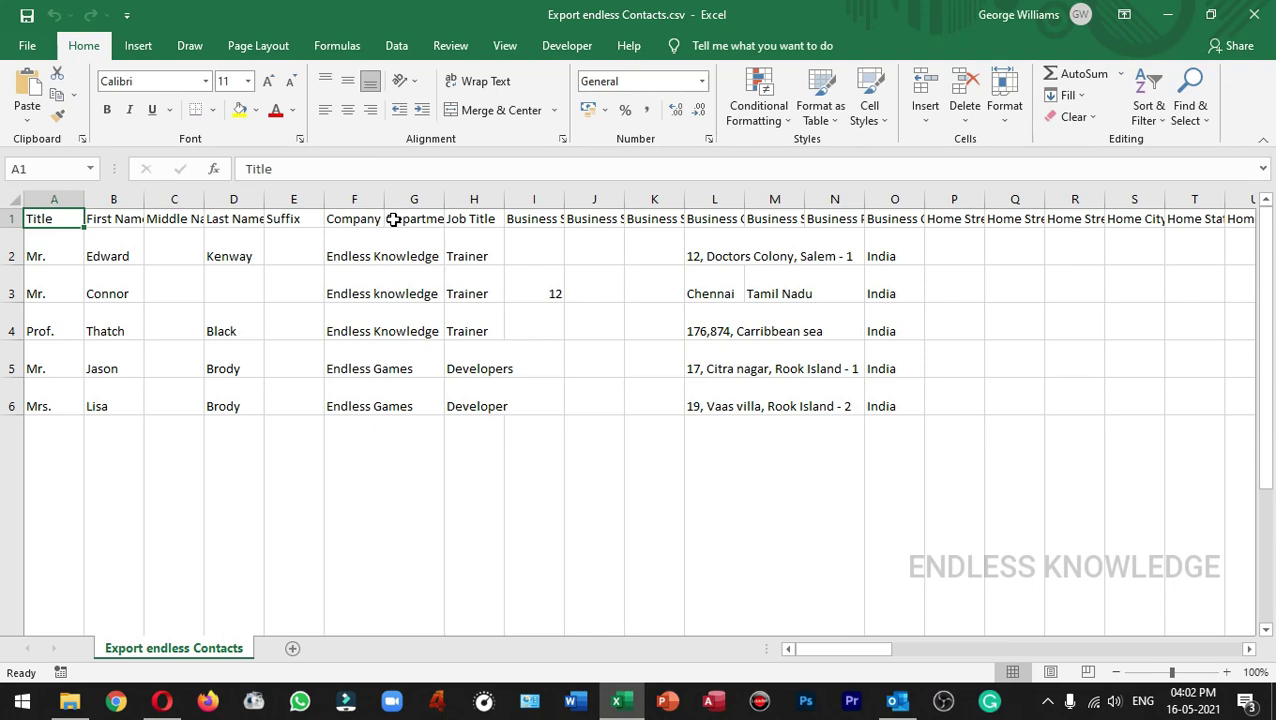
# Step: Examine the exported contacts' rows and field columns across the worksheet, and close the file
pyautogui.scroll(-2, 452, 295)
pyautogui.click(30, 334)
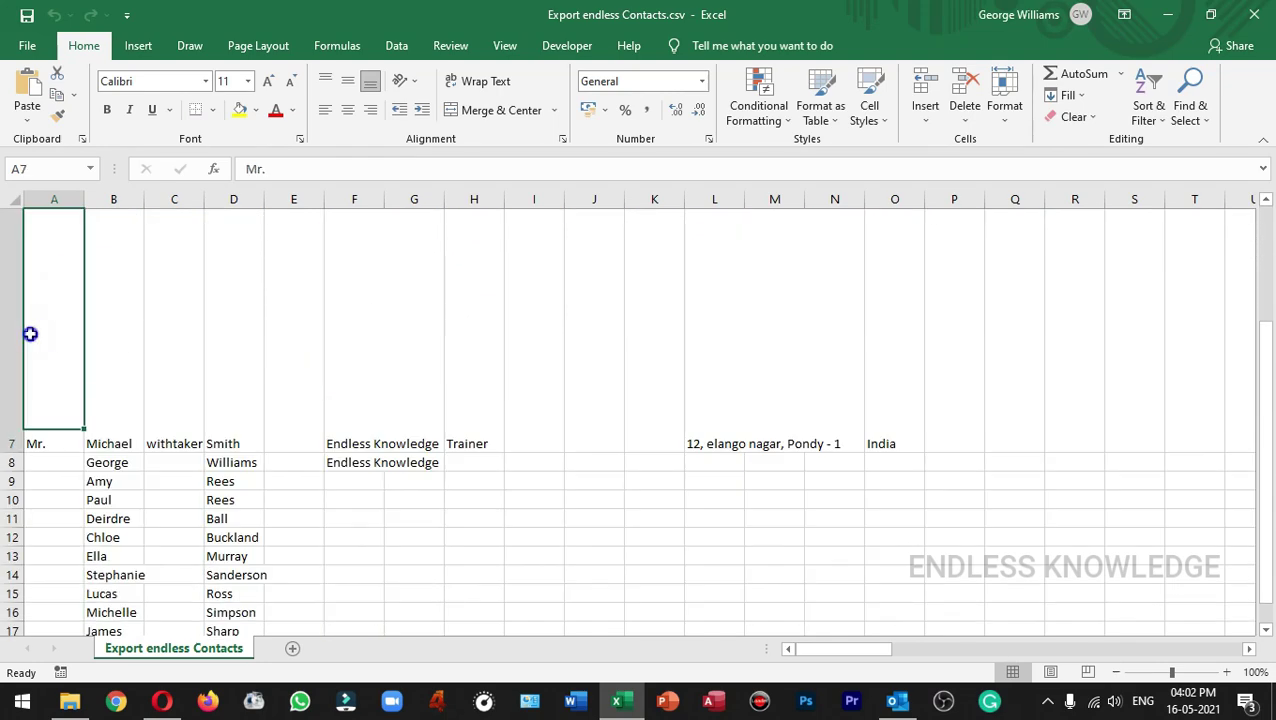
pyautogui.click(103, 382)
pyautogui.click(175, 390)
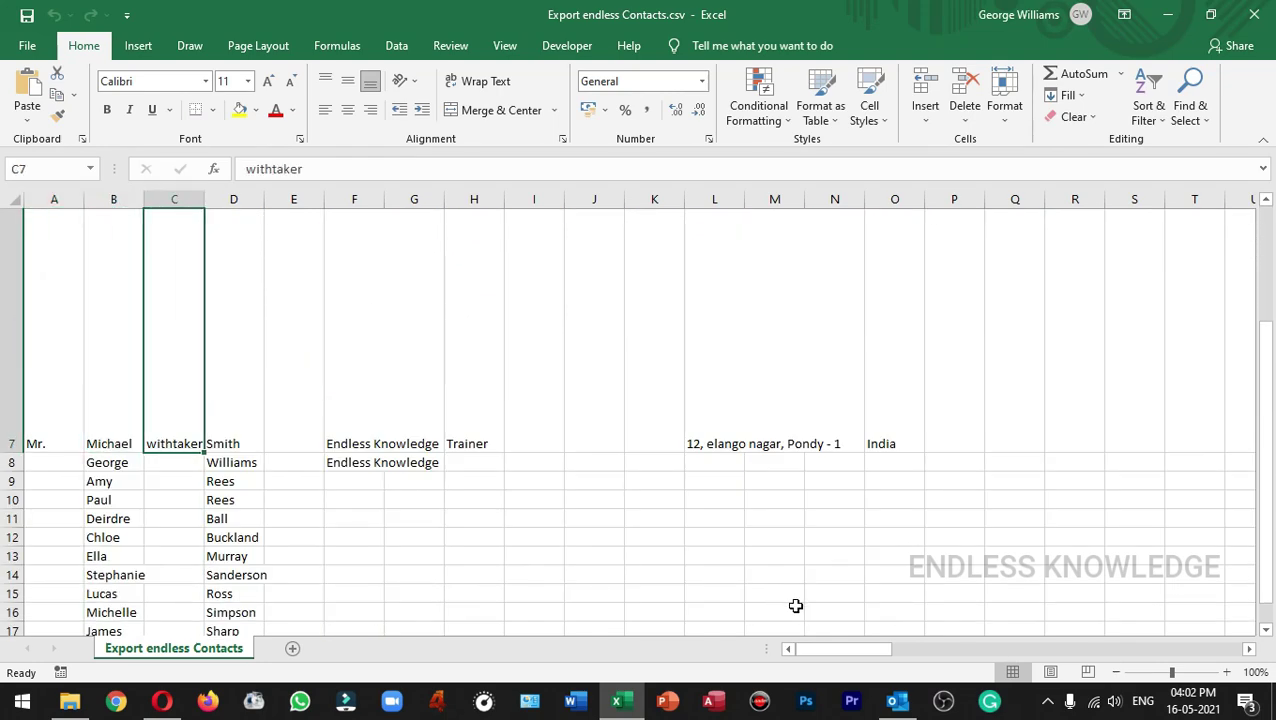
pyautogui.moveTo(832, 649); pyautogui.dragTo(1160, 650)
pyautogui.scroll(2, 790, 435)
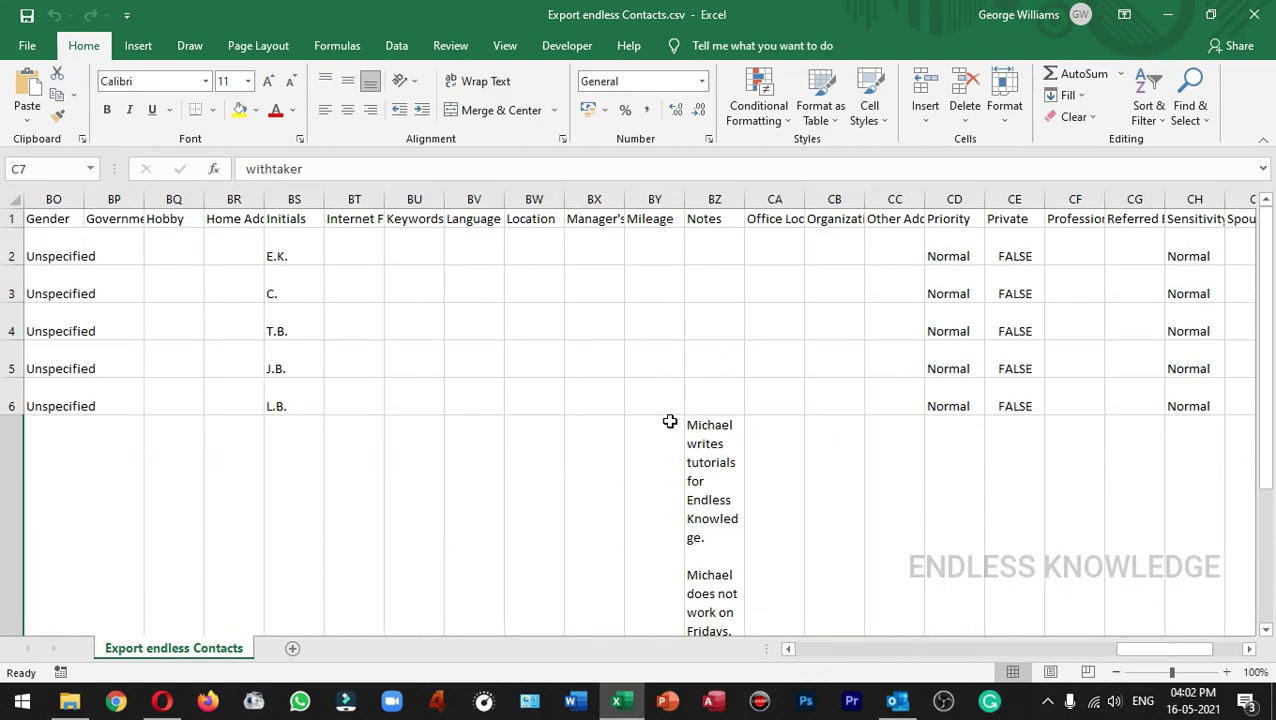
pyautogui.click(415, 214)
pyautogui.click(511, 218)
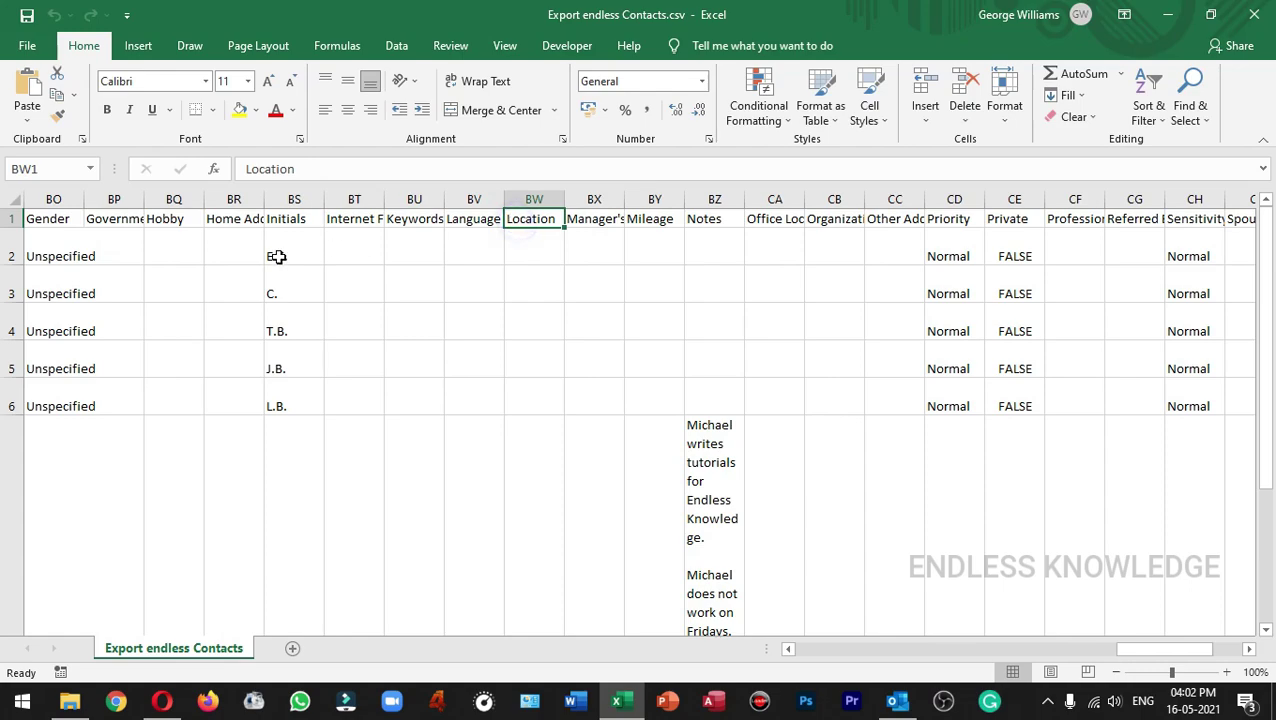
pyautogui.click(280, 285)
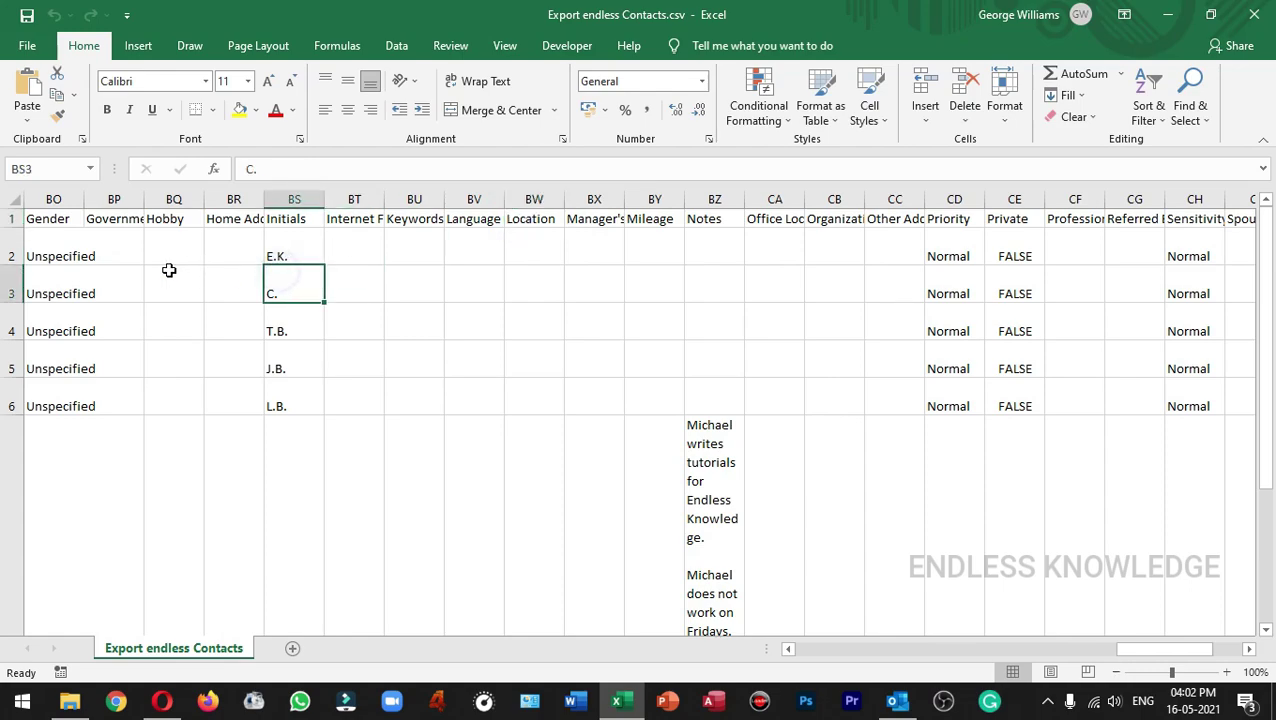
pyautogui.click(880, 648)
pyautogui.moveTo(1077, 650); pyautogui.dragTo(850, 662)
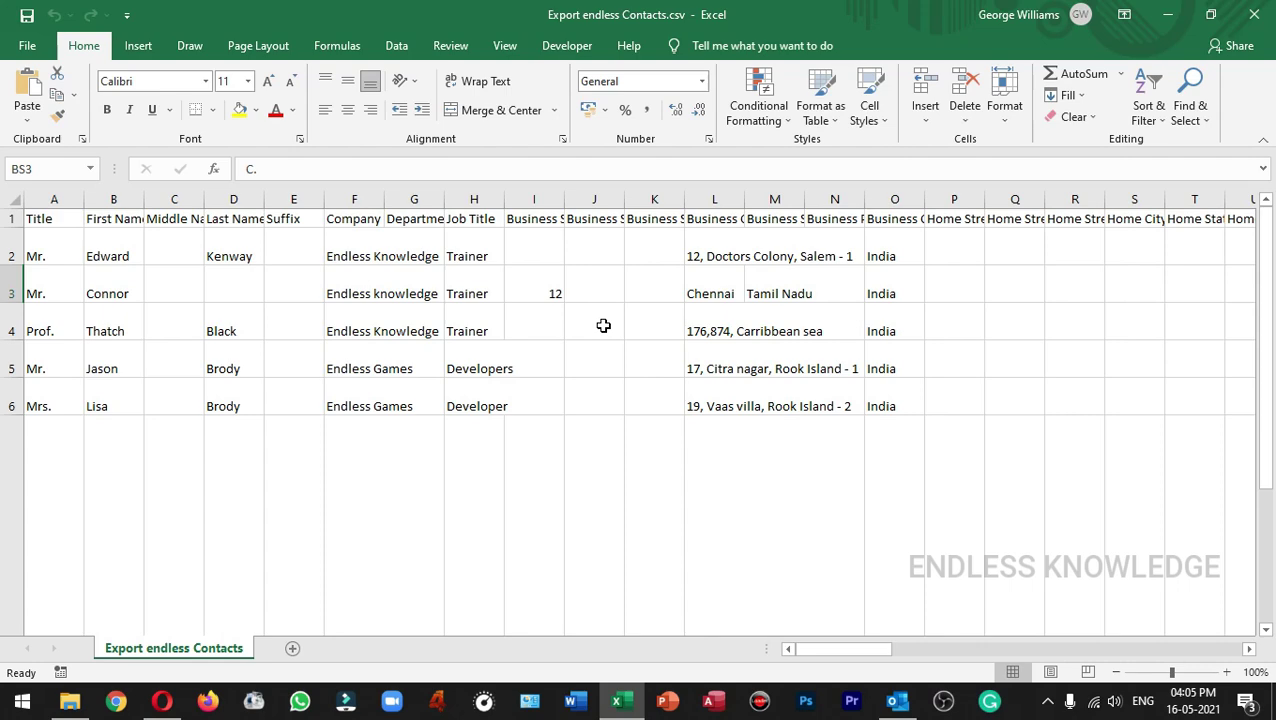
pyautogui.click(1254, 14)
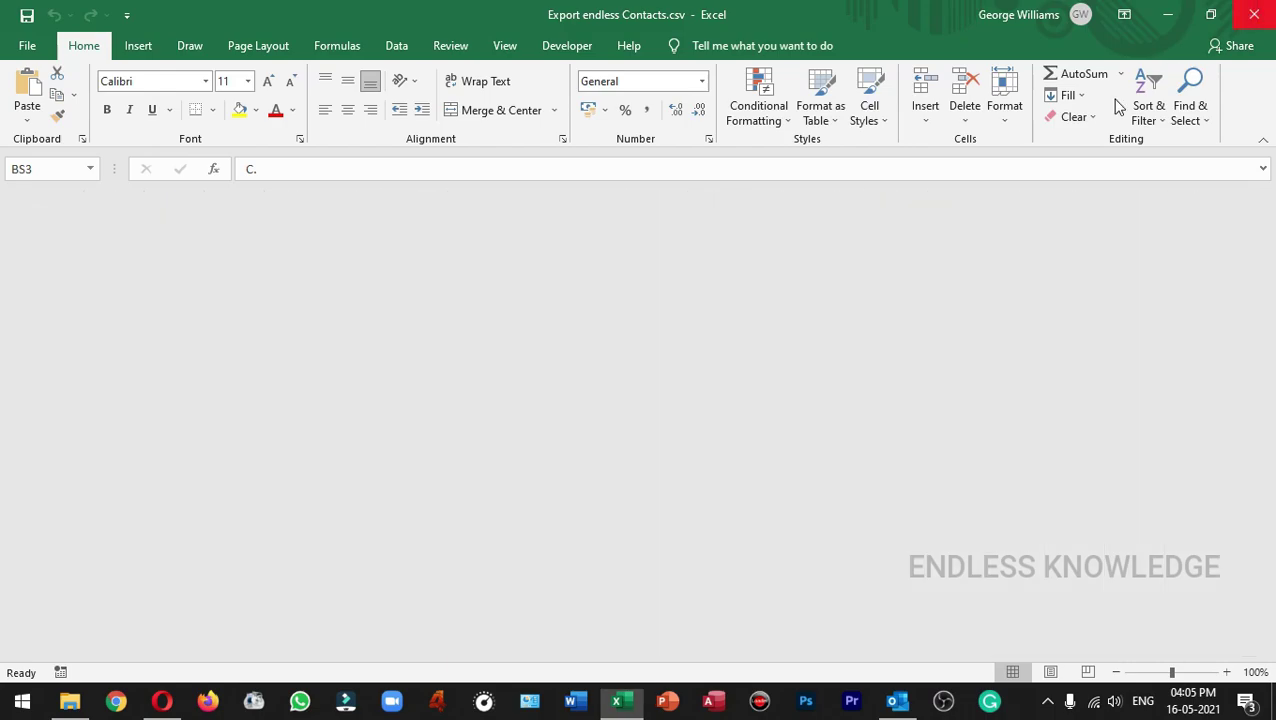
# Step: Switch to Gmail in the Opera browser and open Google Contacts
pyautogui.click(162, 701)
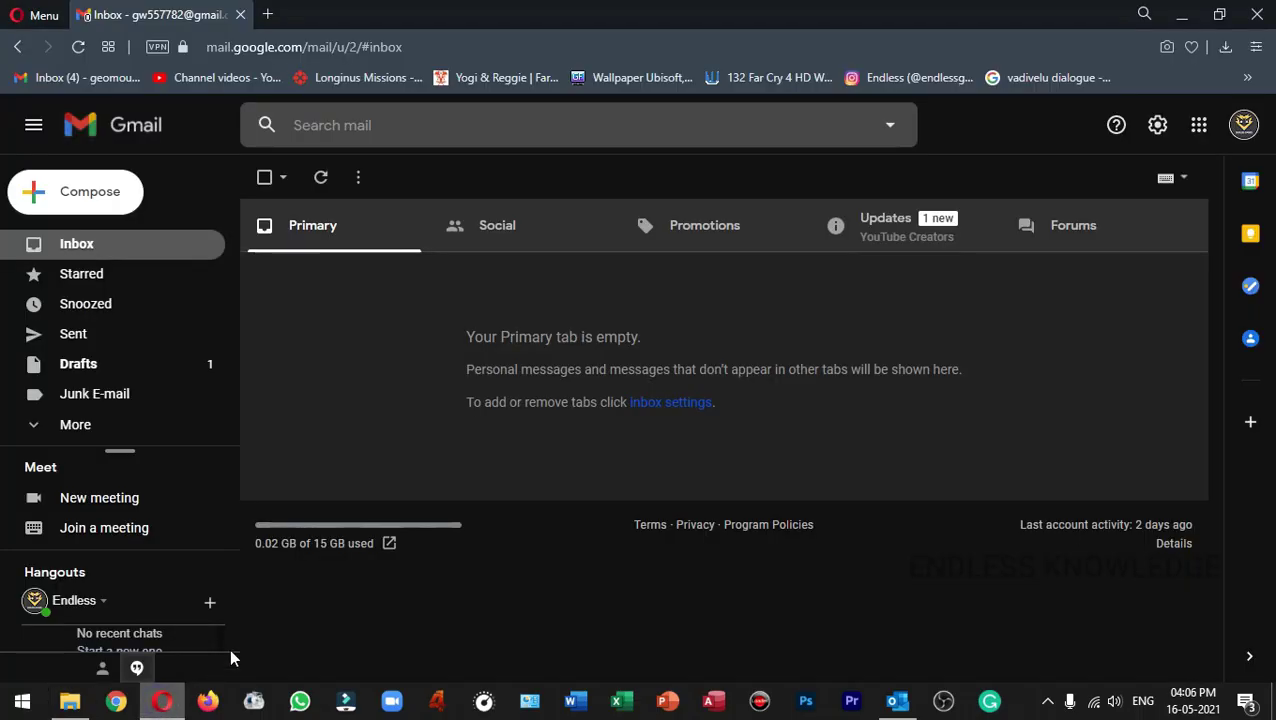
pyautogui.click(1198, 130)
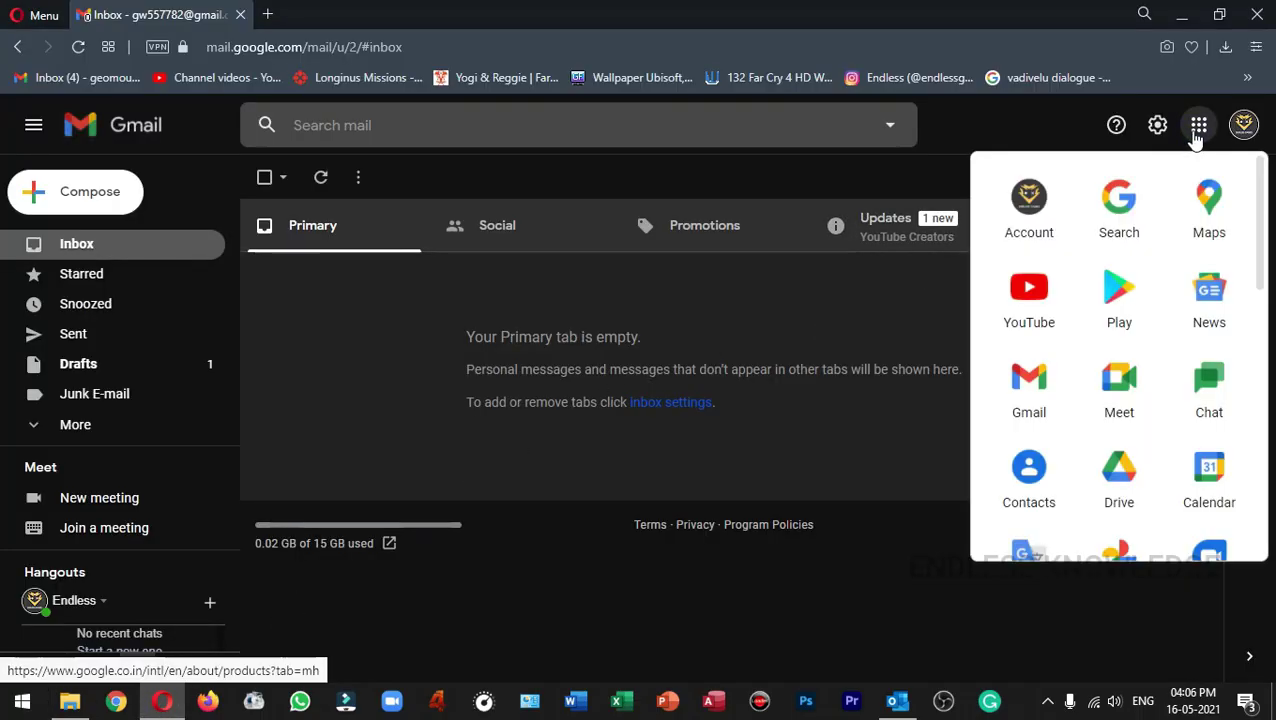
pyautogui.click(1031, 470)
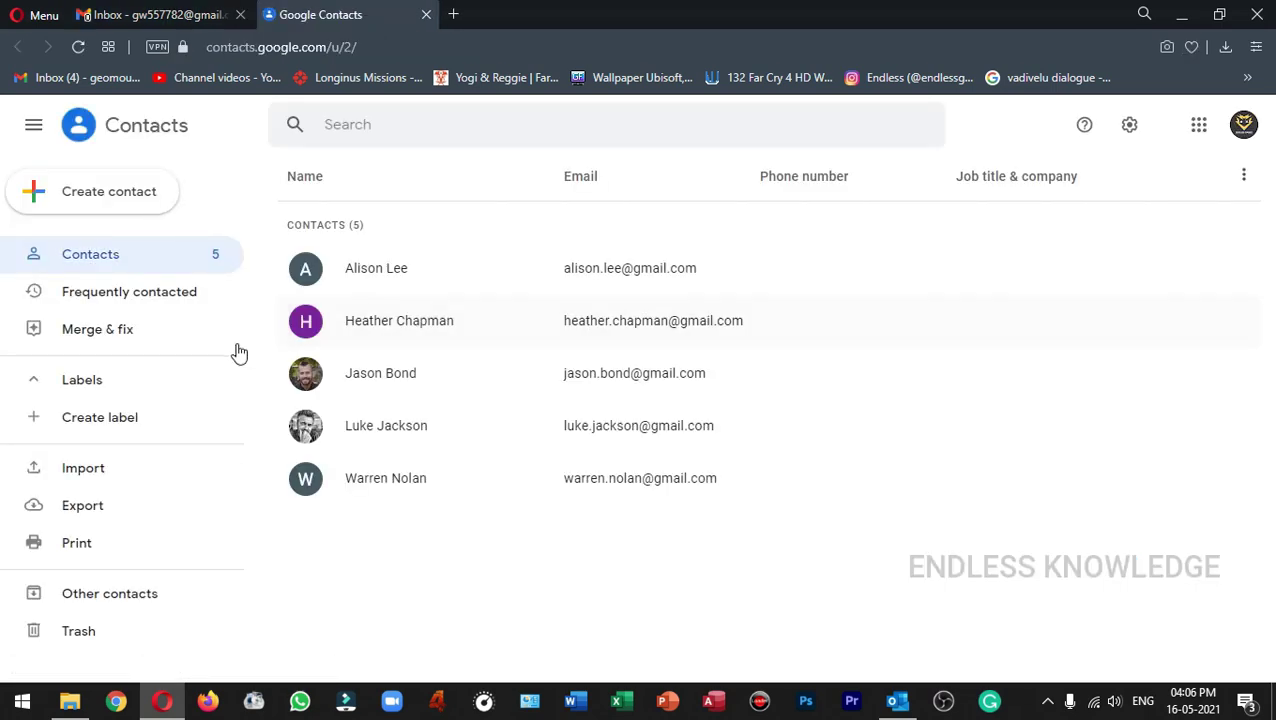
# Step: Import "Export endless Contacts.csv" from the Desktop into Google Contacts without assigning a label
pyautogui.click(147, 473)
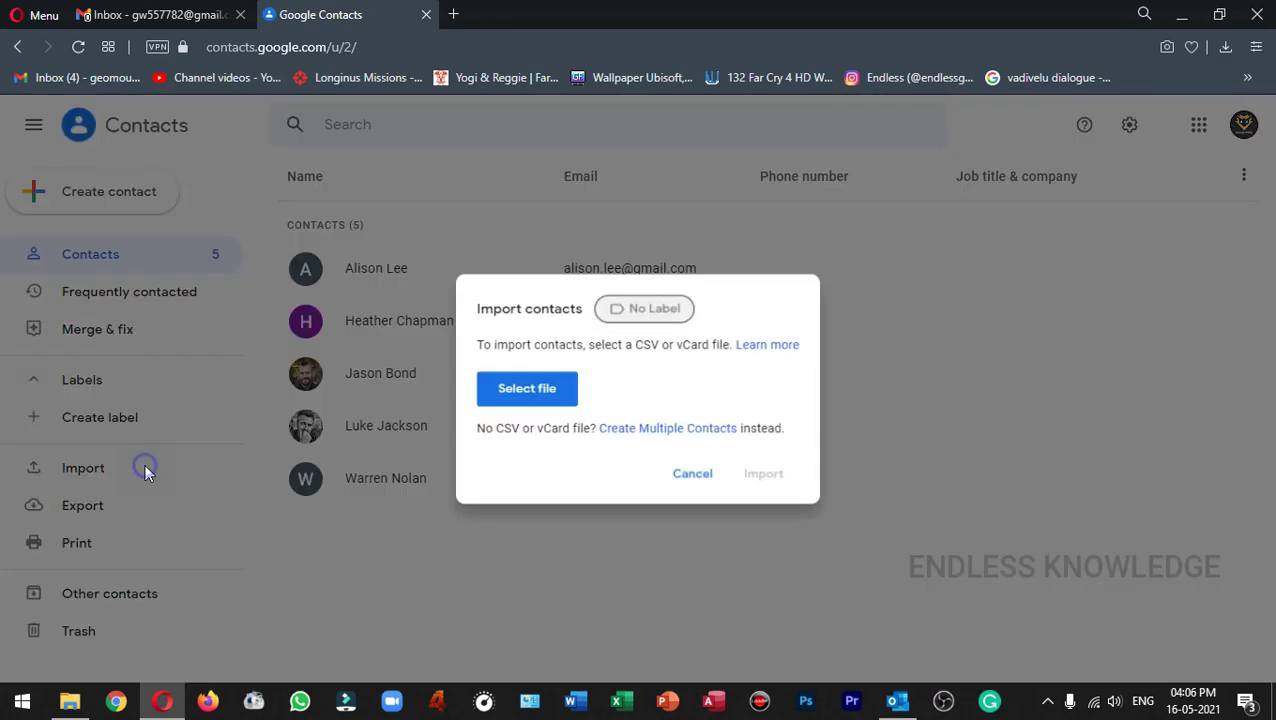
pyautogui.click(553, 392)
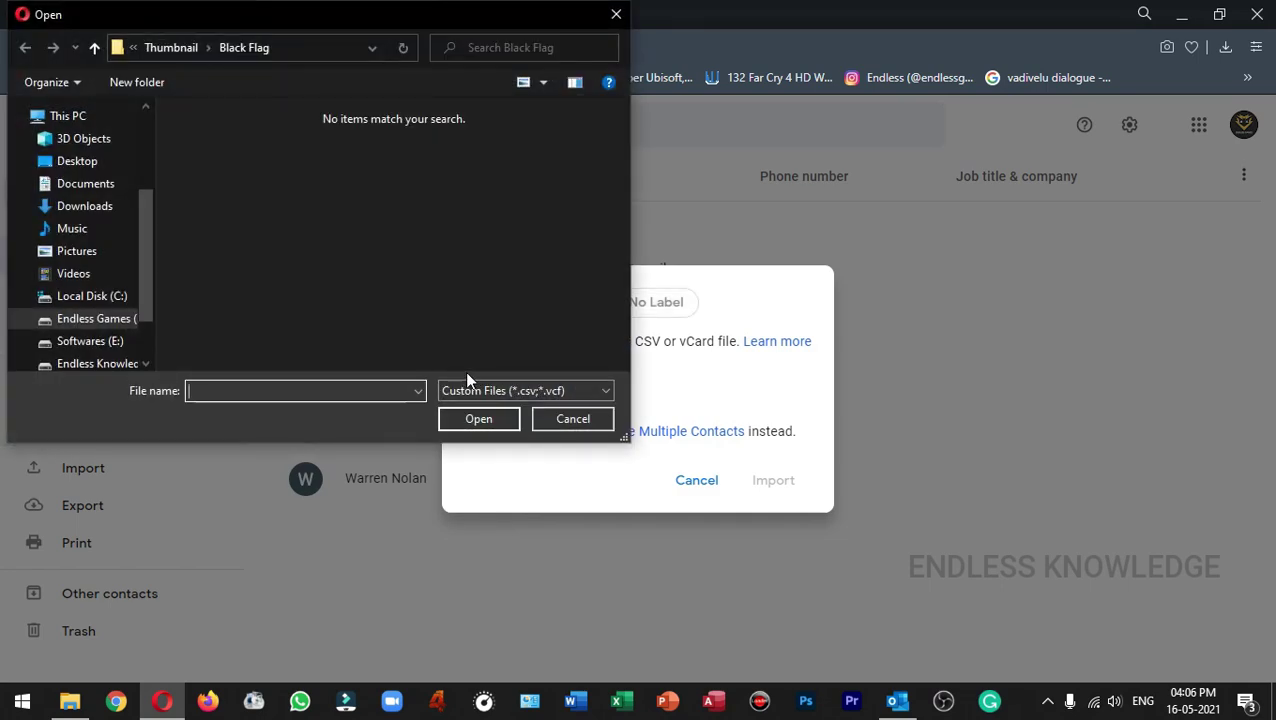
pyautogui.click(83, 163)
pyautogui.click(240, 137)
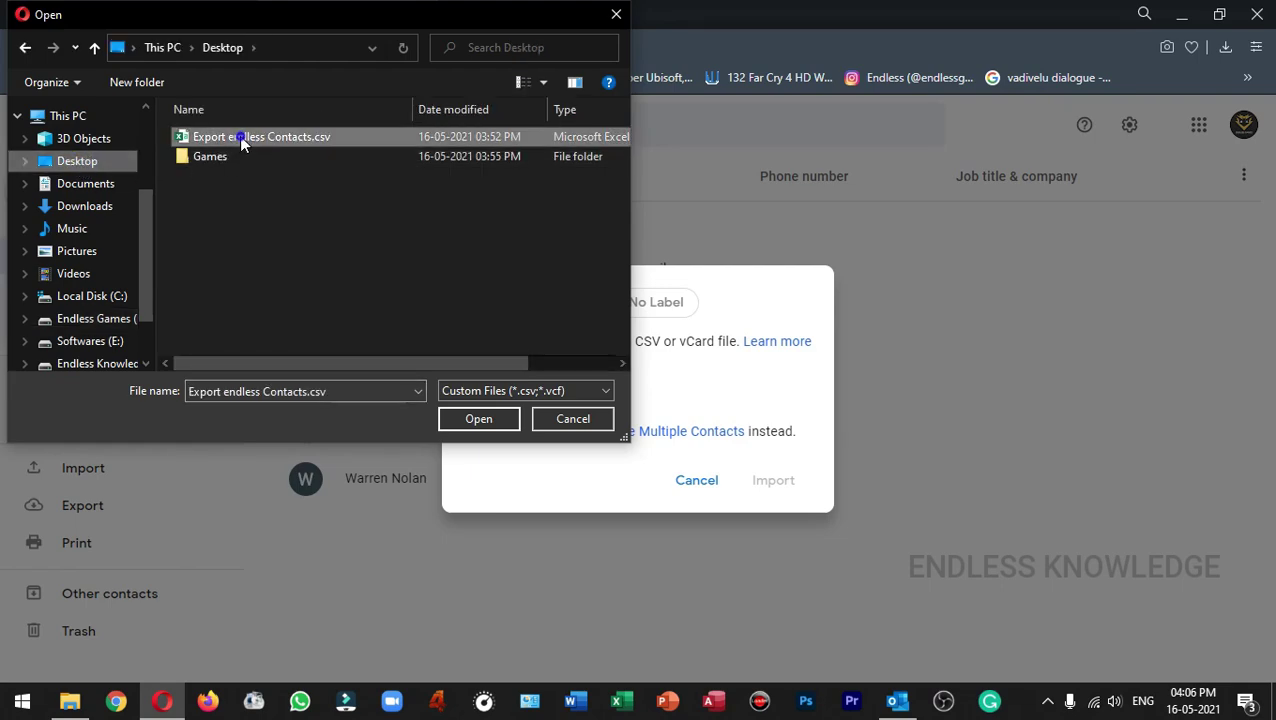
pyautogui.click(469, 414)
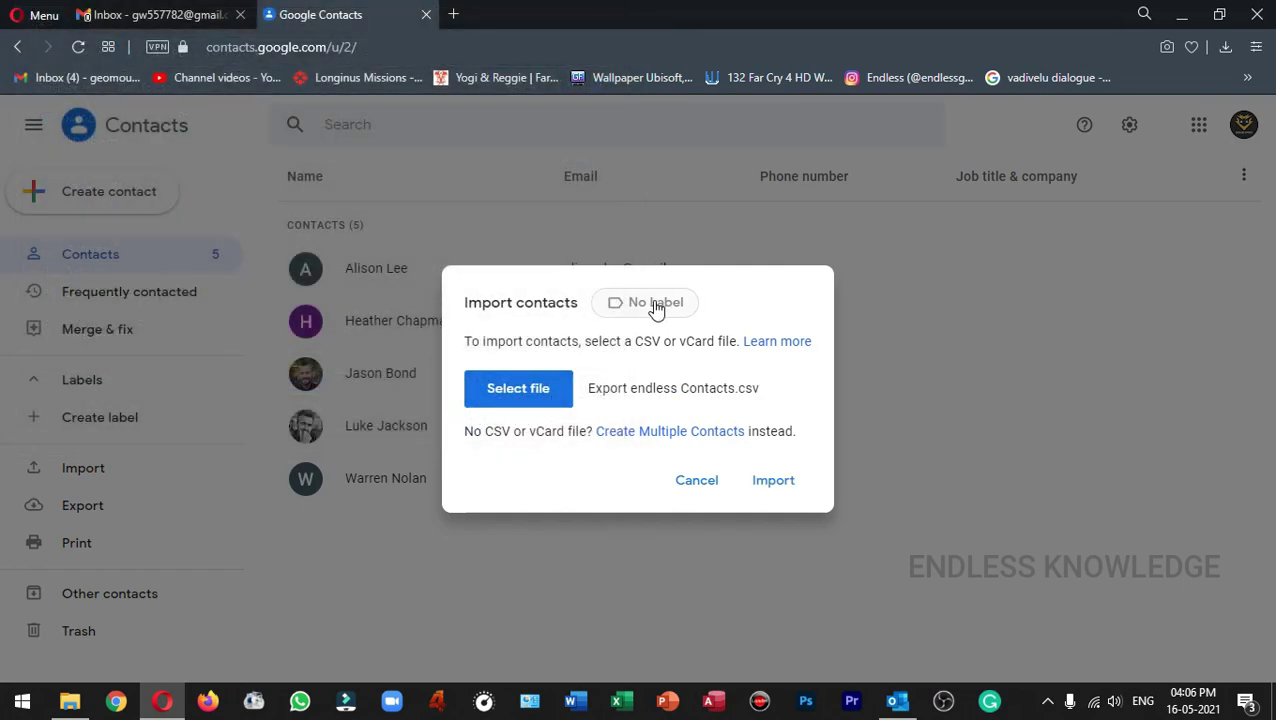
pyautogui.click(771, 482)
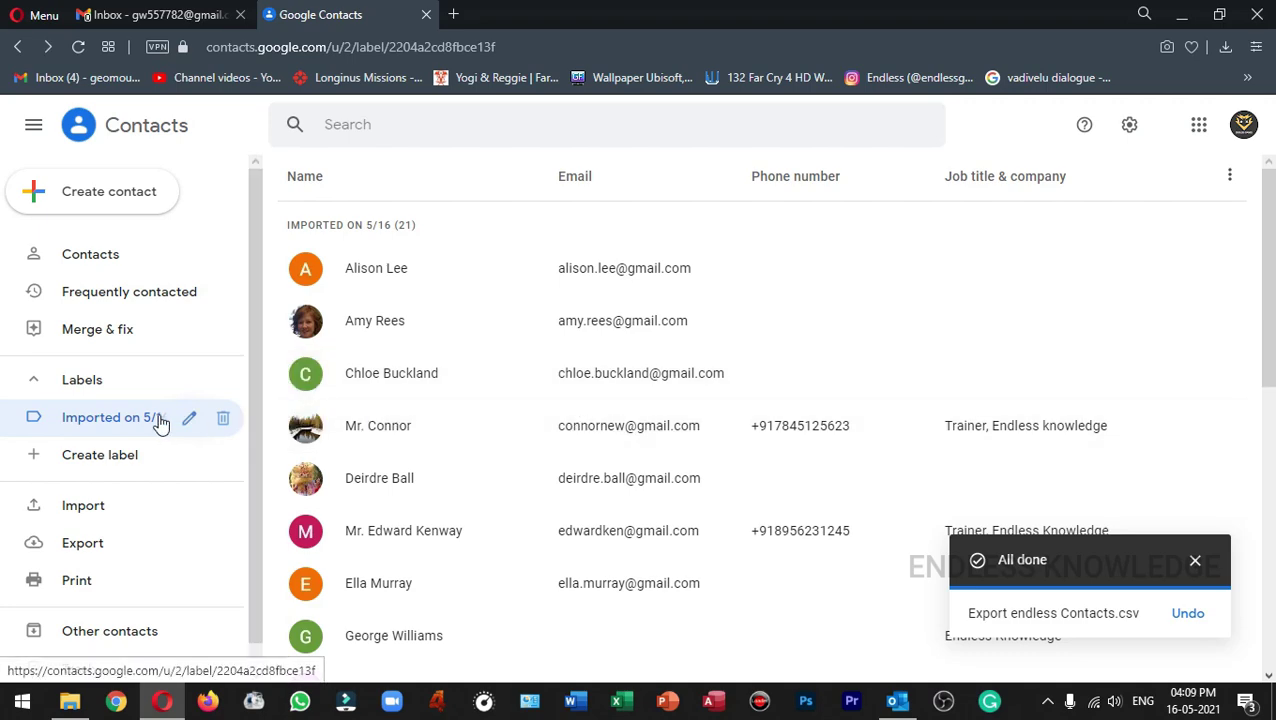
pyautogui.click(191, 420)
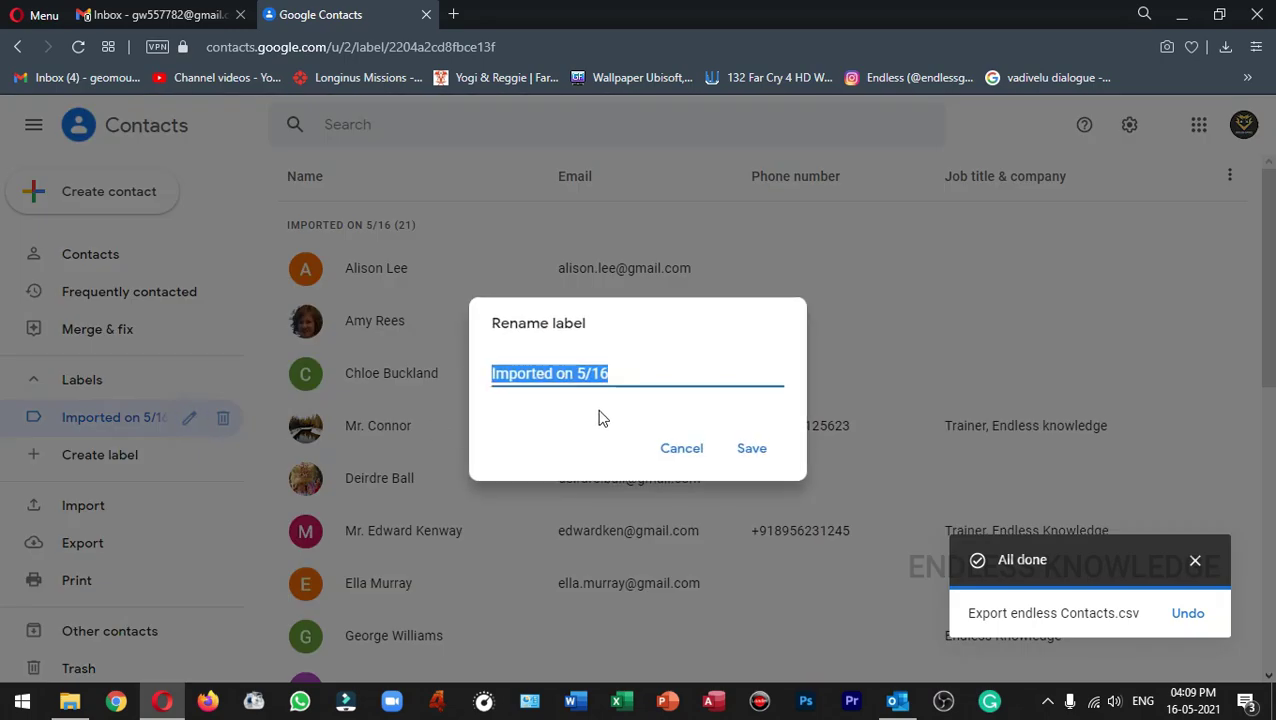
pyautogui.click(667, 443)
pyautogui.click(189, 418)
pyautogui.click(682, 456)
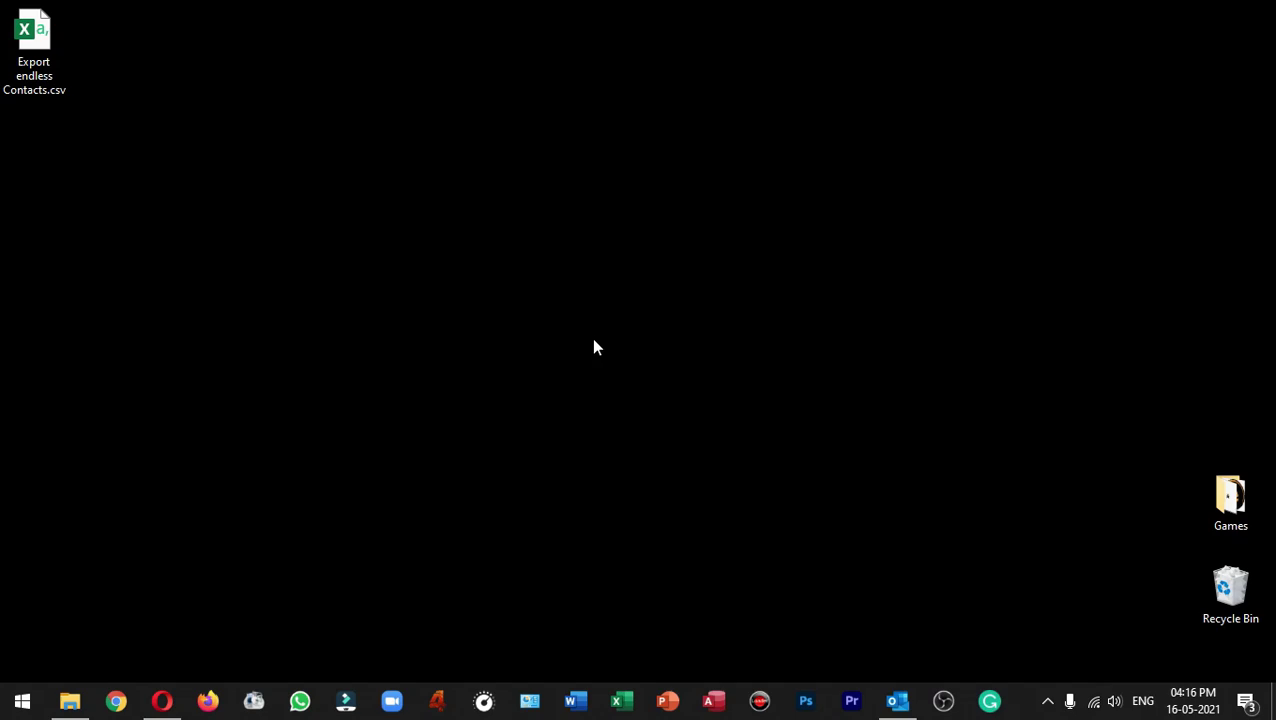
# Step: Open "Export endless Contacts.csv" from the desktop in Excel and review its field headers and the contacts' name columns
pyautogui.doubleClick(46, 59)
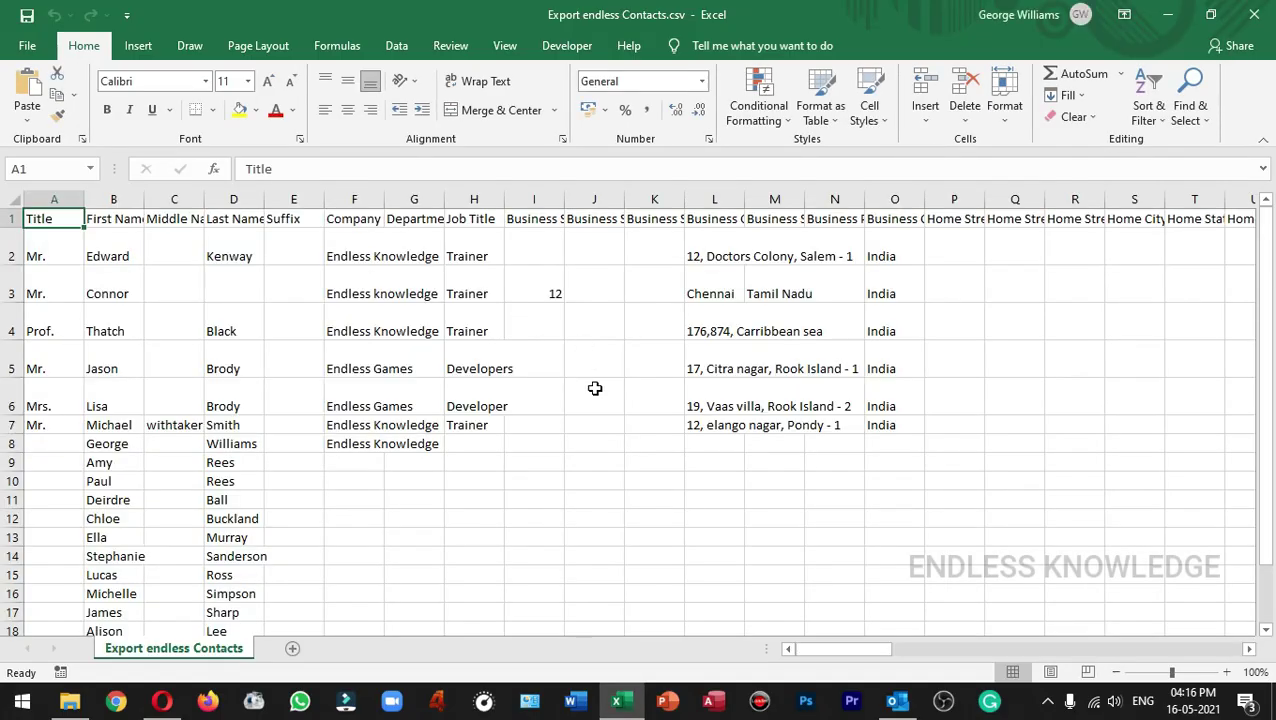
pyautogui.click(532, 218)
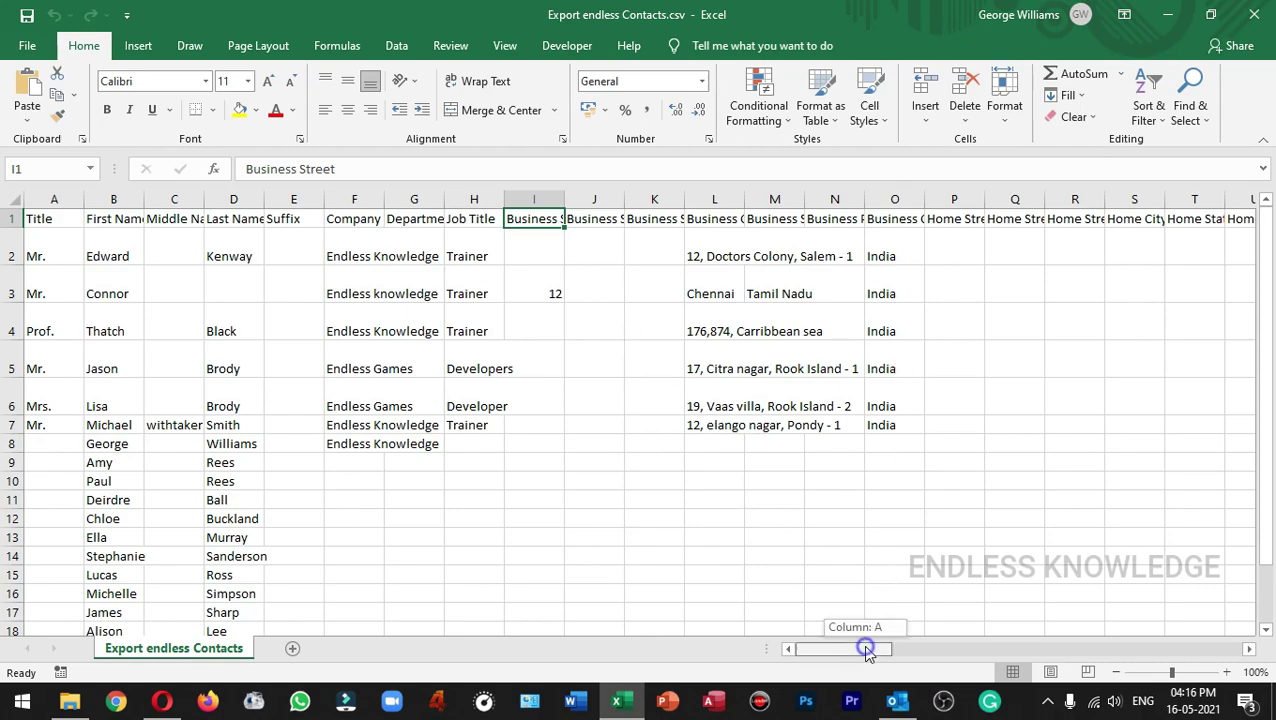
pyautogui.moveTo(866, 649)
pyautogui.mouseDown()
pyautogui.moveTo(1227, 631)
pyautogui.moveTo(975, 632)
pyautogui.moveTo(846, 650)
pyautogui.mouseUp()
pyautogui.moveTo(125, 245); pyautogui.dragTo(225, 472)
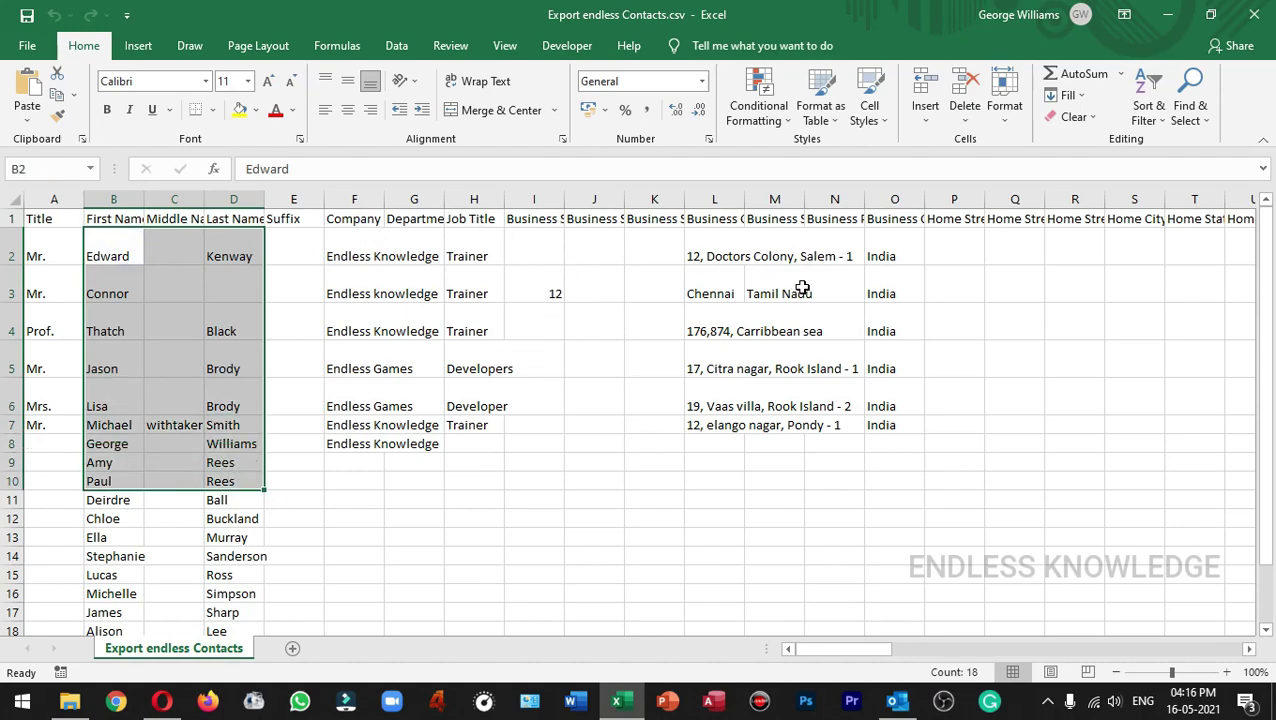
pyautogui.moveTo(840, 649); pyautogui.dragTo(792, 649)
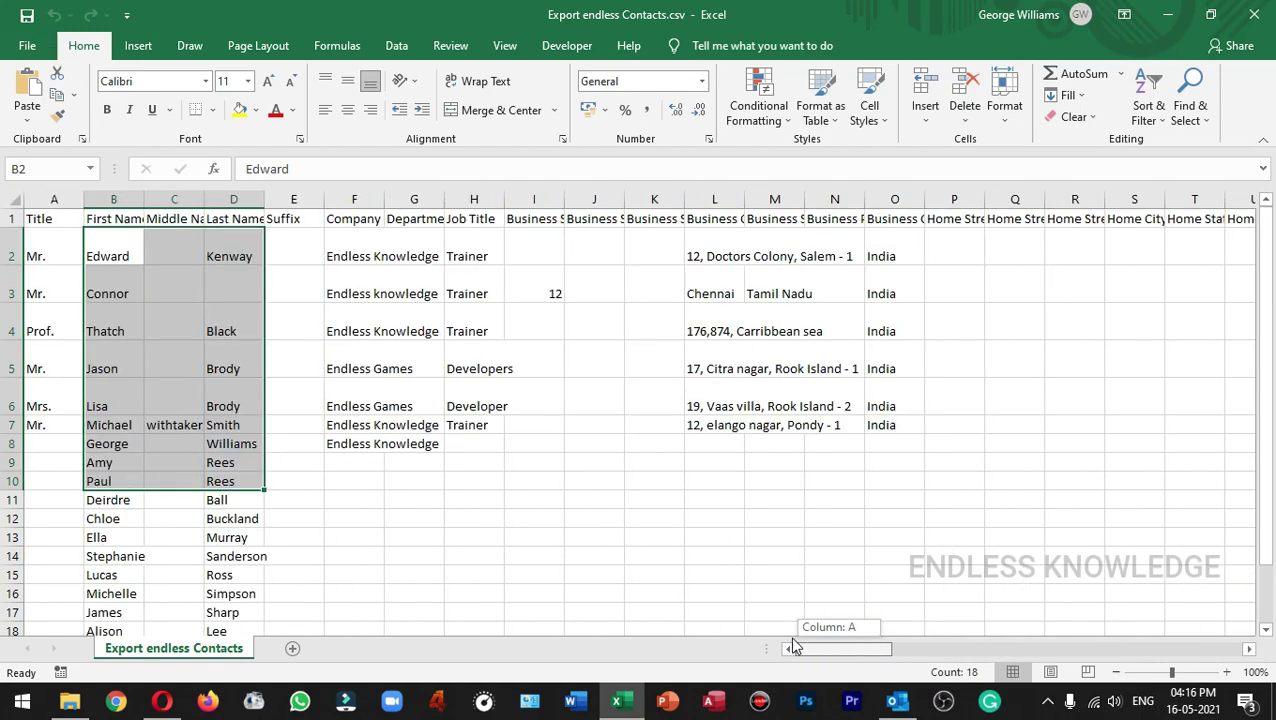
pyautogui.click(626, 460)
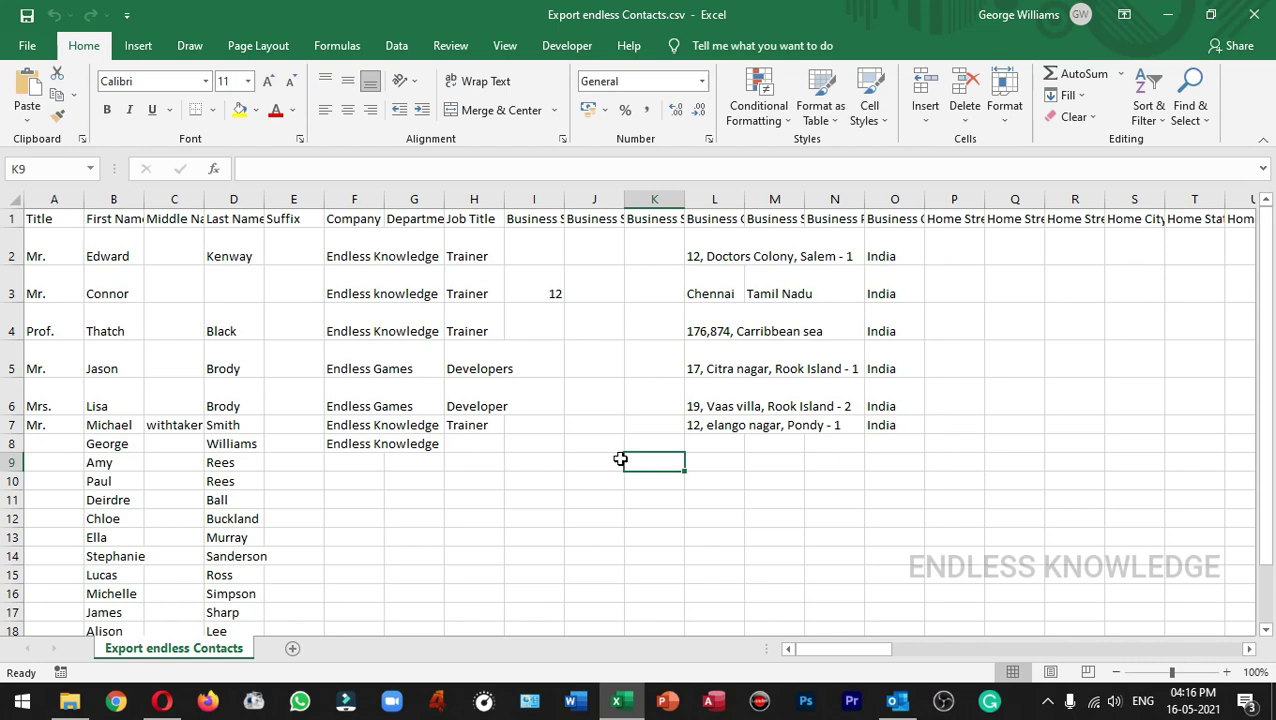
# Step: Examine the first contact's row field by field, from title, name, company and job title across to the e-mail columns
pyautogui.click(54, 254)
pyautogui.click(113, 252)
pyautogui.click(174, 254)
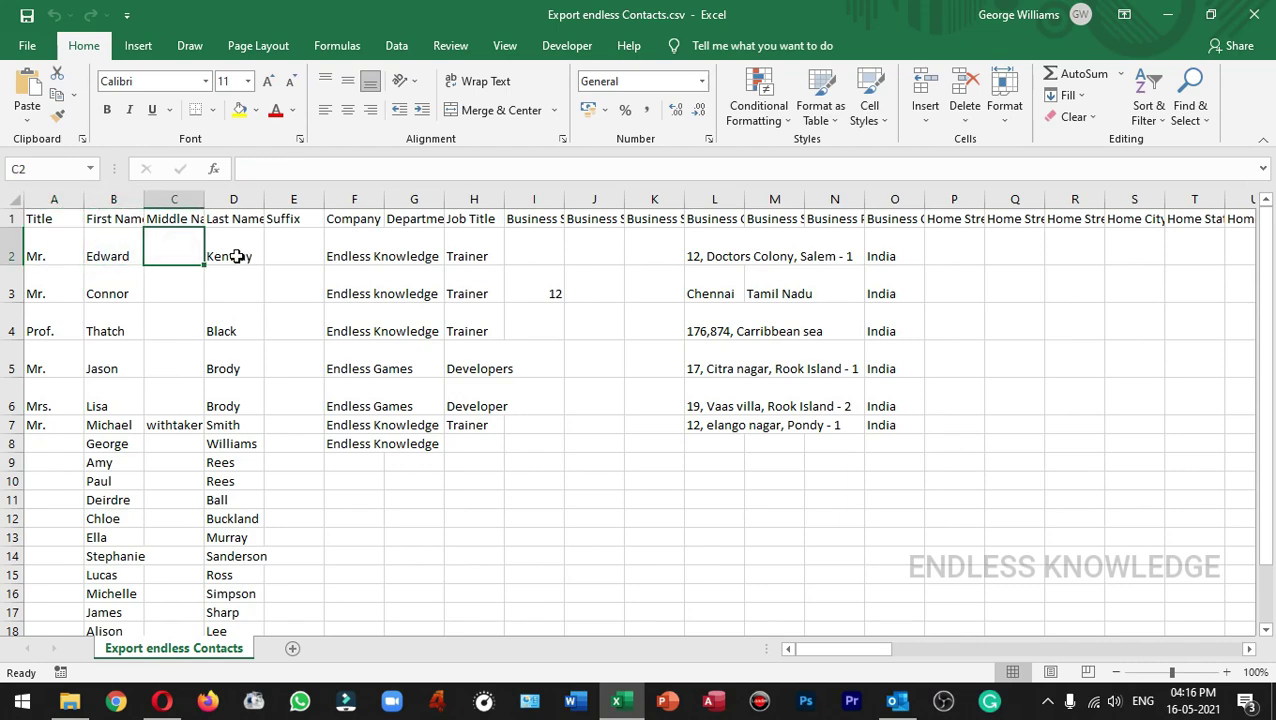
pyautogui.click(242, 256)
pyautogui.click(365, 255)
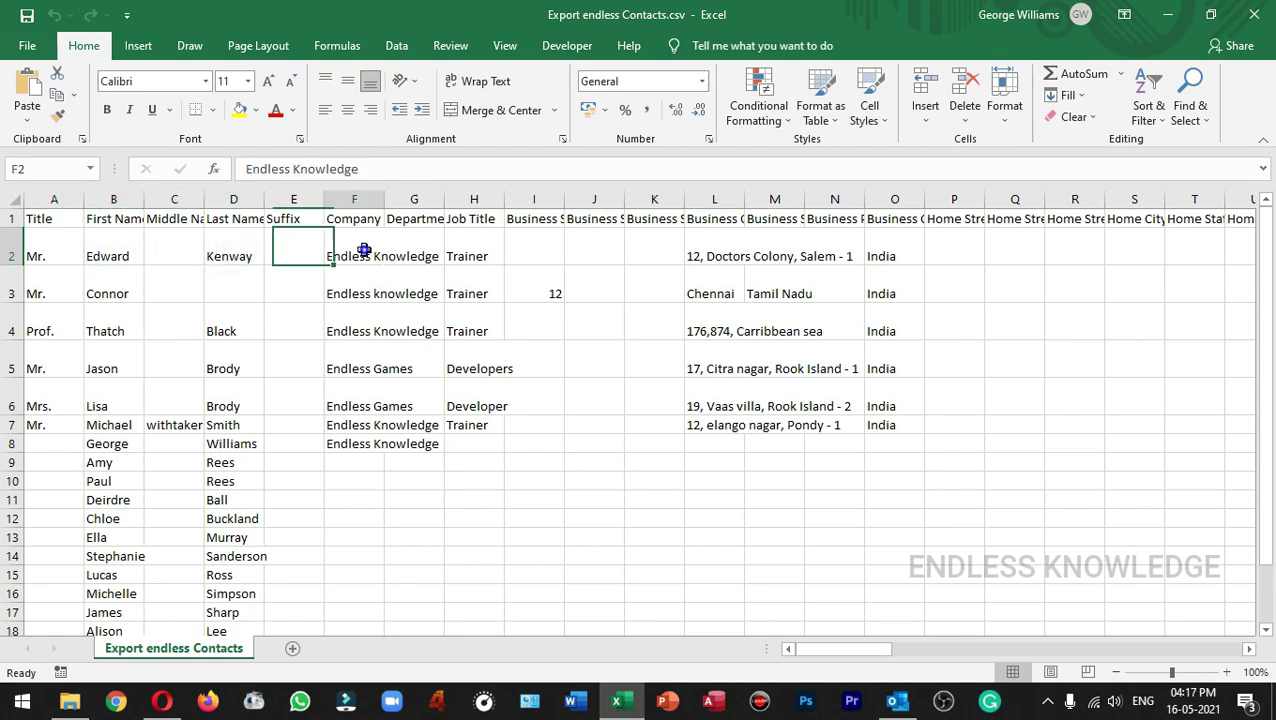
pyautogui.click(456, 254)
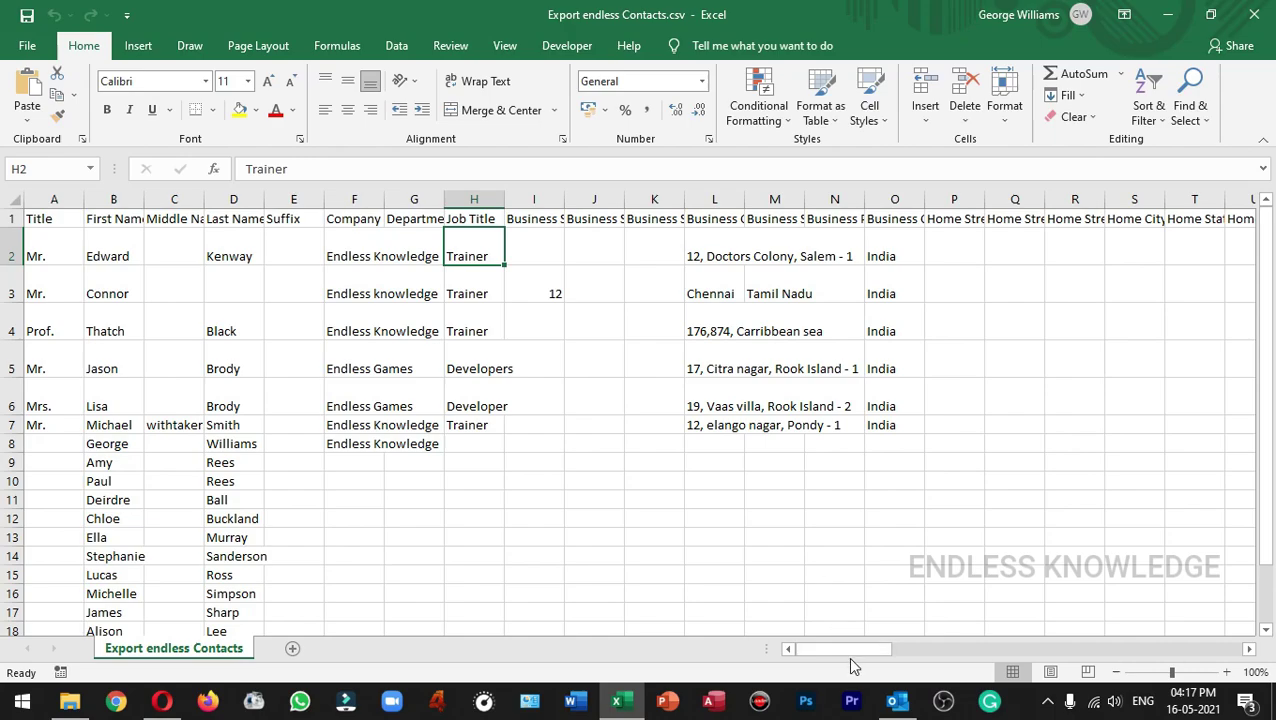
pyautogui.moveTo(855, 655); pyautogui.dragTo(1070, 648)
pyautogui.click(897, 259)
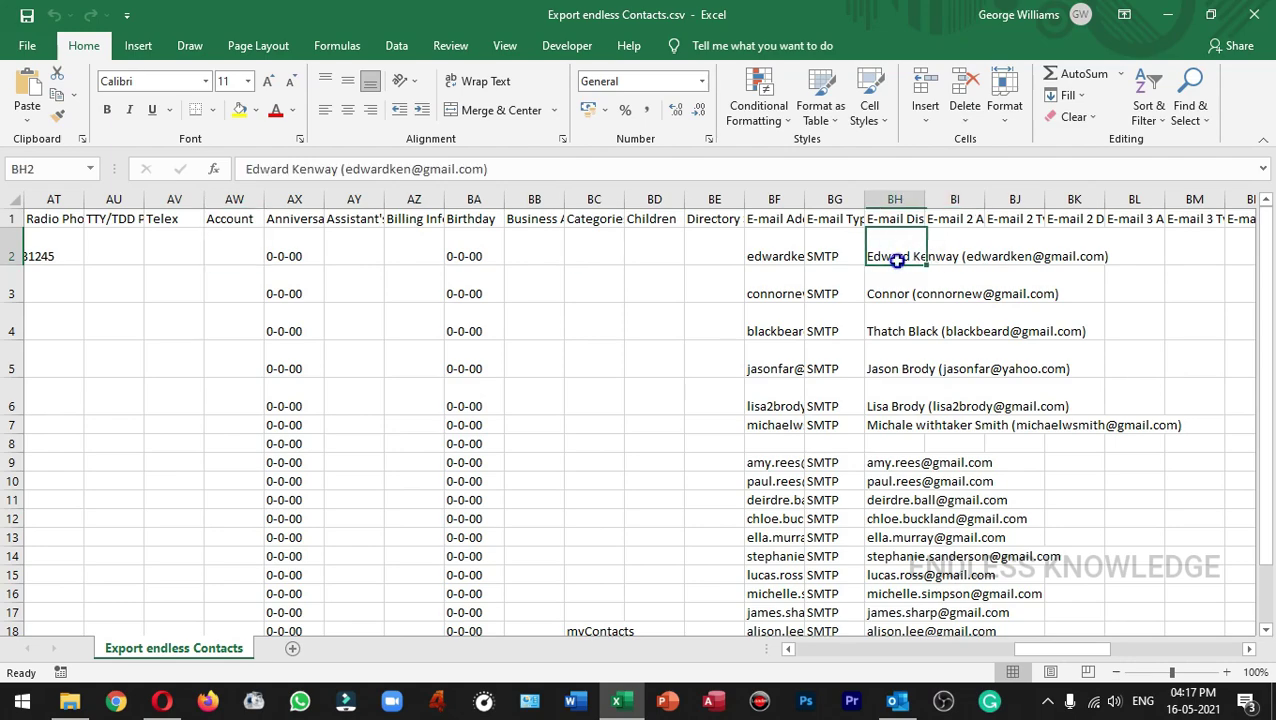
pyautogui.moveTo(1021, 644); pyautogui.dragTo(797, 650)
pyautogui.click(578, 476)
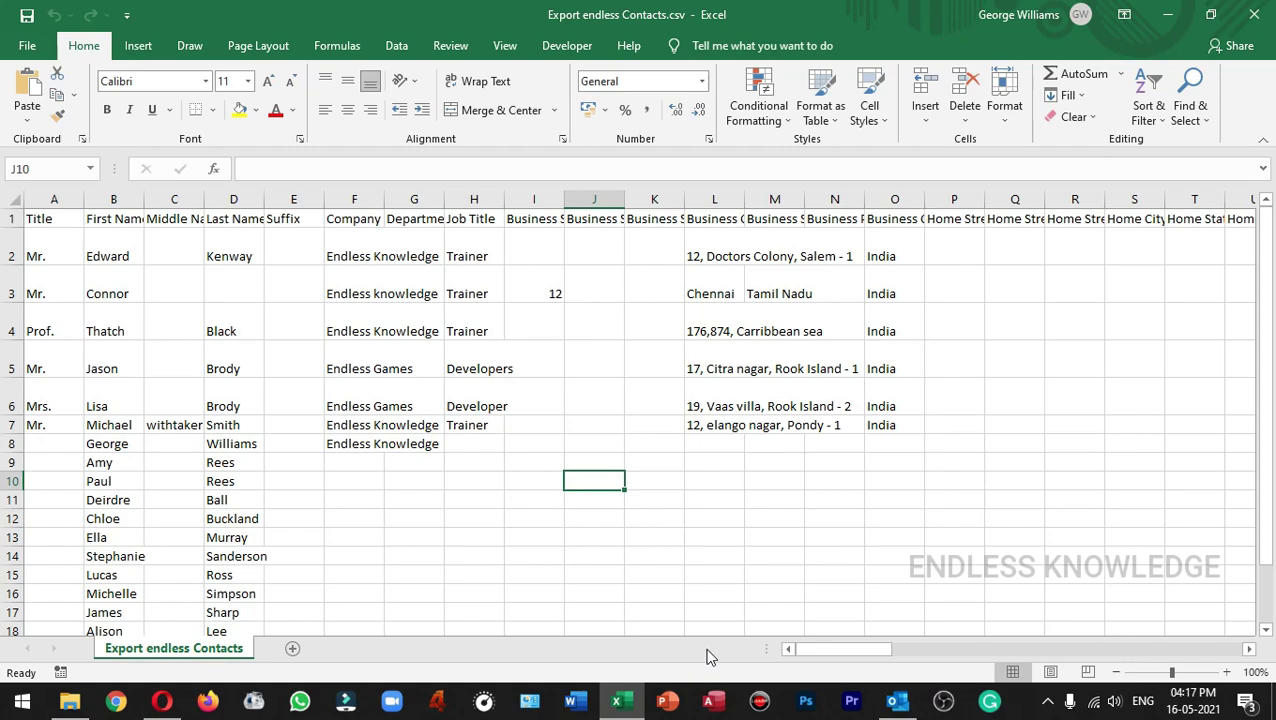
# Step: Switch to Outlook and start an export to a file of type Comma Separated Values
pyautogui.click(897, 700)
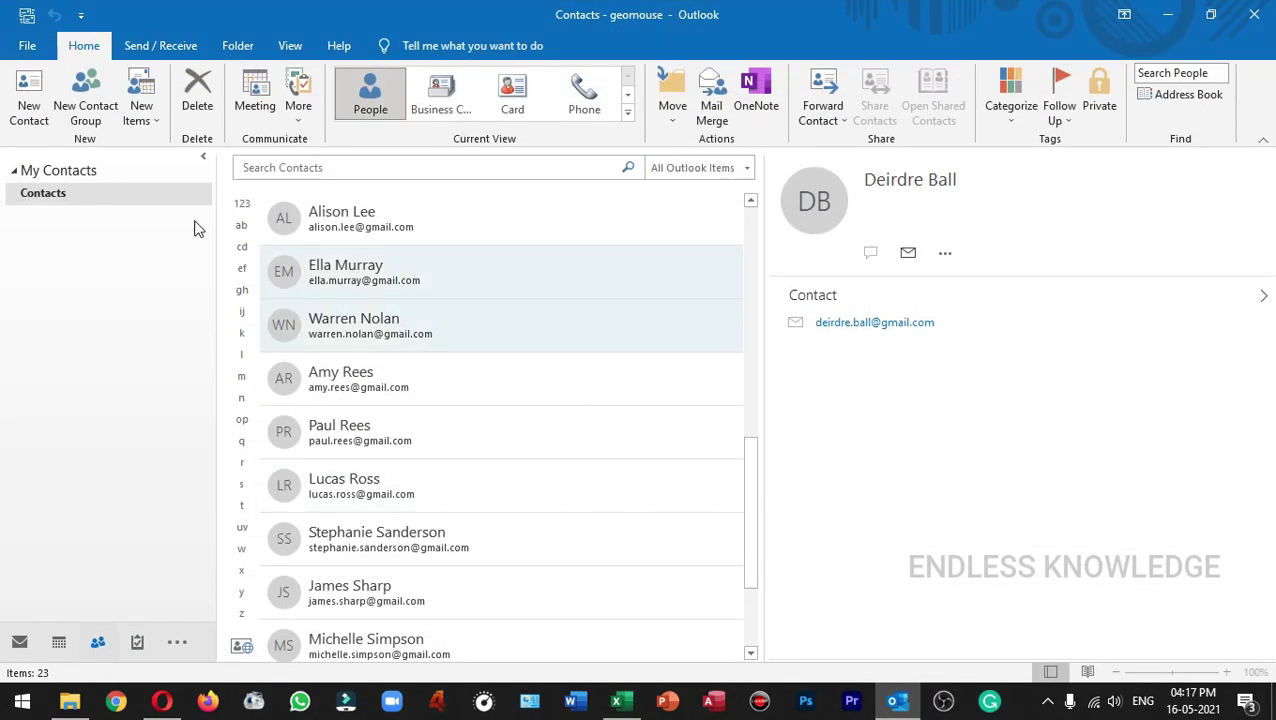
pyautogui.click(27, 45)
pyautogui.click(84, 133)
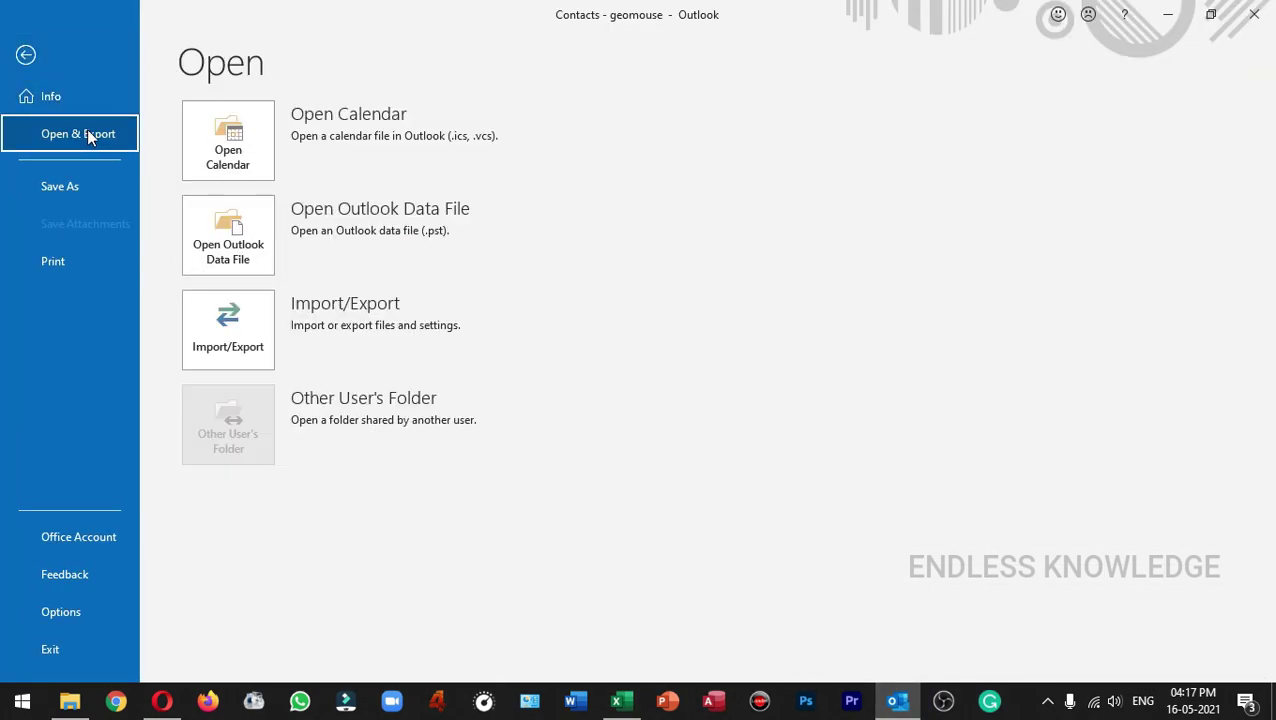
pyautogui.click(240, 333)
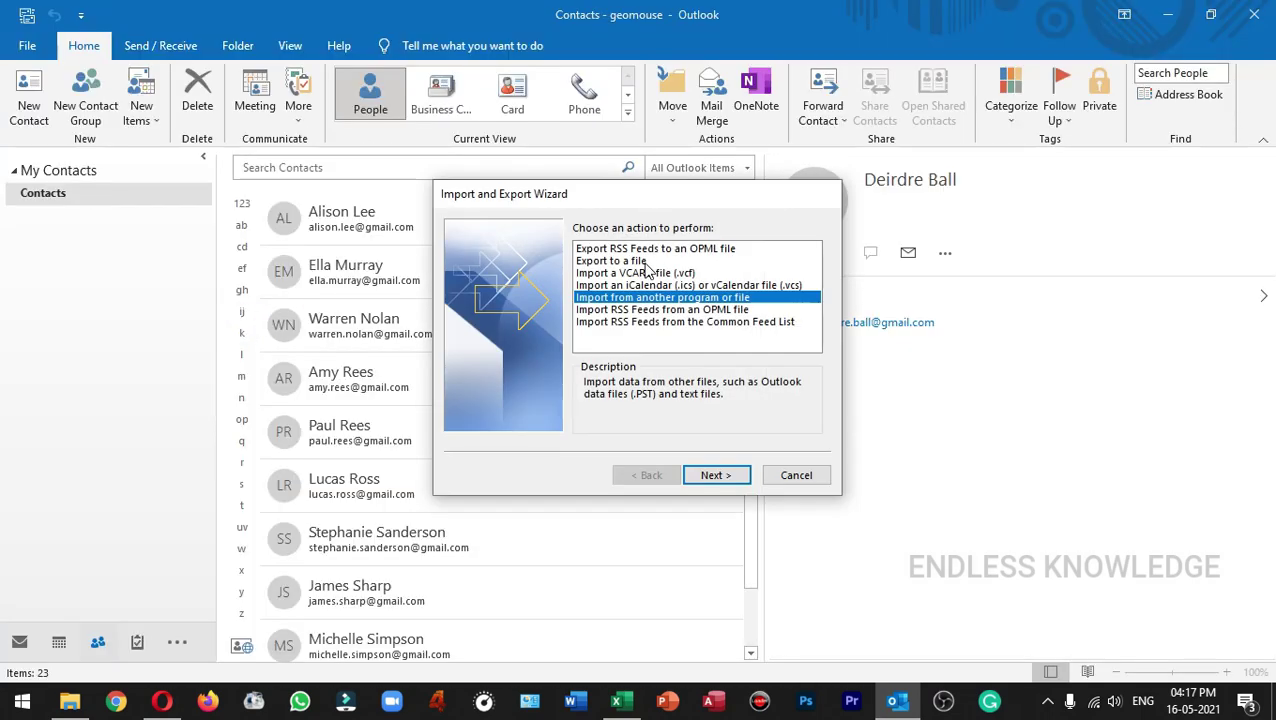
pyautogui.click(642, 261)
pyautogui.click(733, 475)
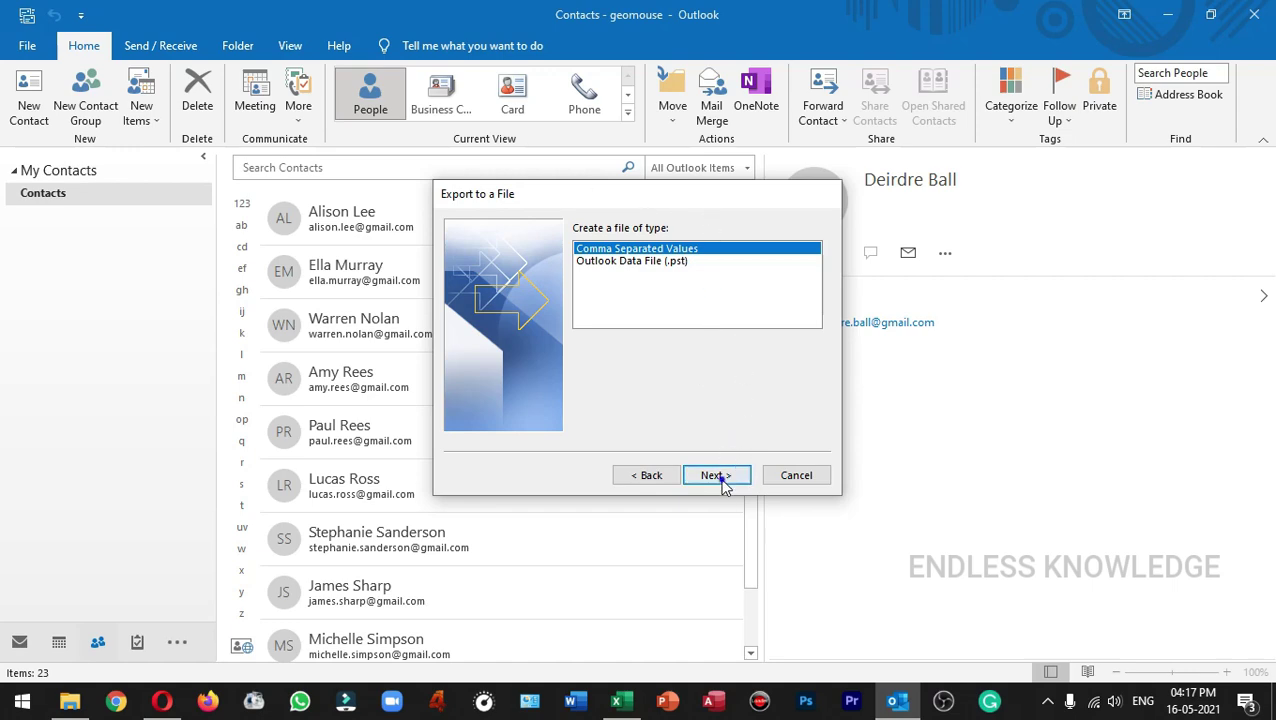
pyautogui.click(720, 478)
# Step: Use the Contacts folder as the export source and keep "Export endless Contacts.csv" on the Desktop as the destination
pyautogui.click(728, 478)
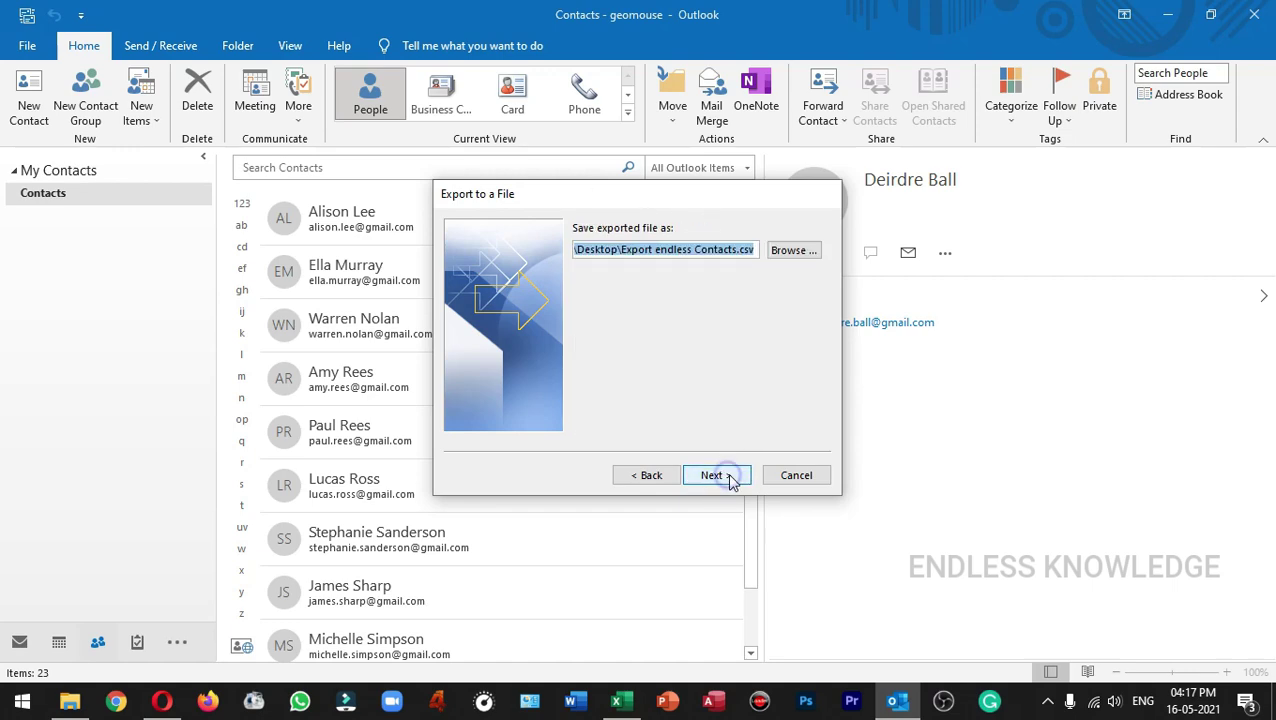
pyautogui.click(736, 479)
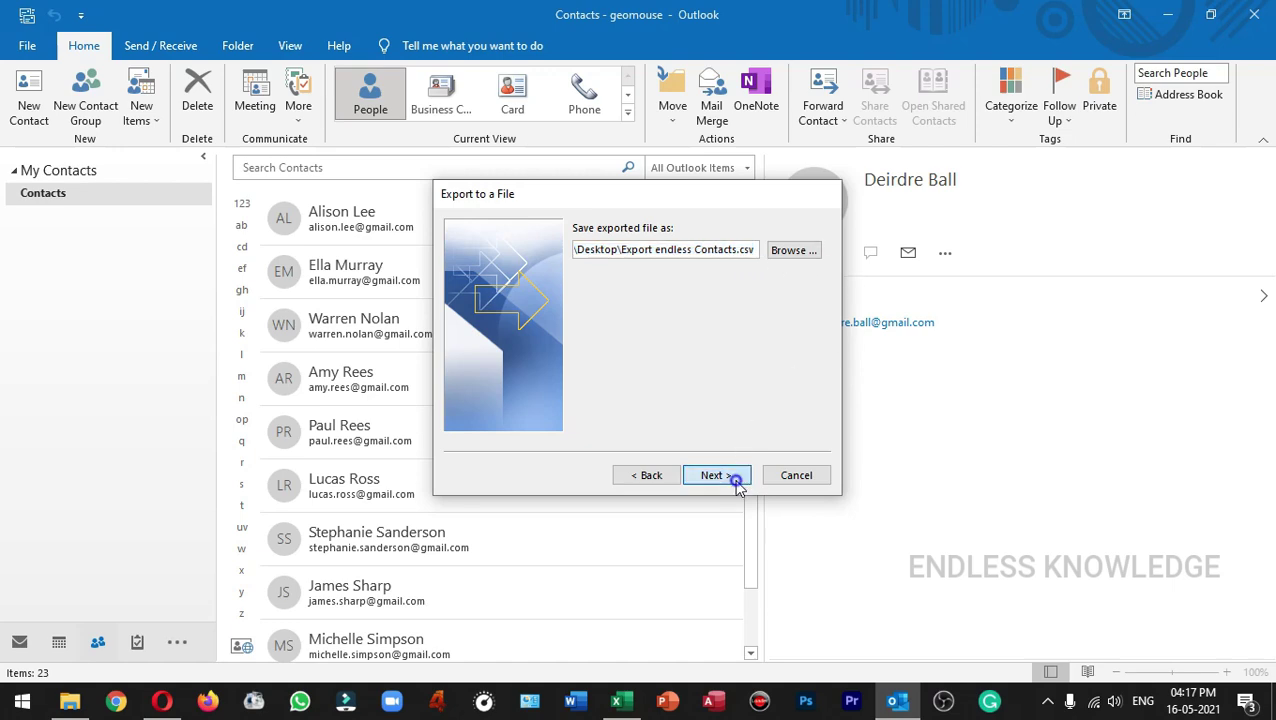
pyautogui.click(733, 428)
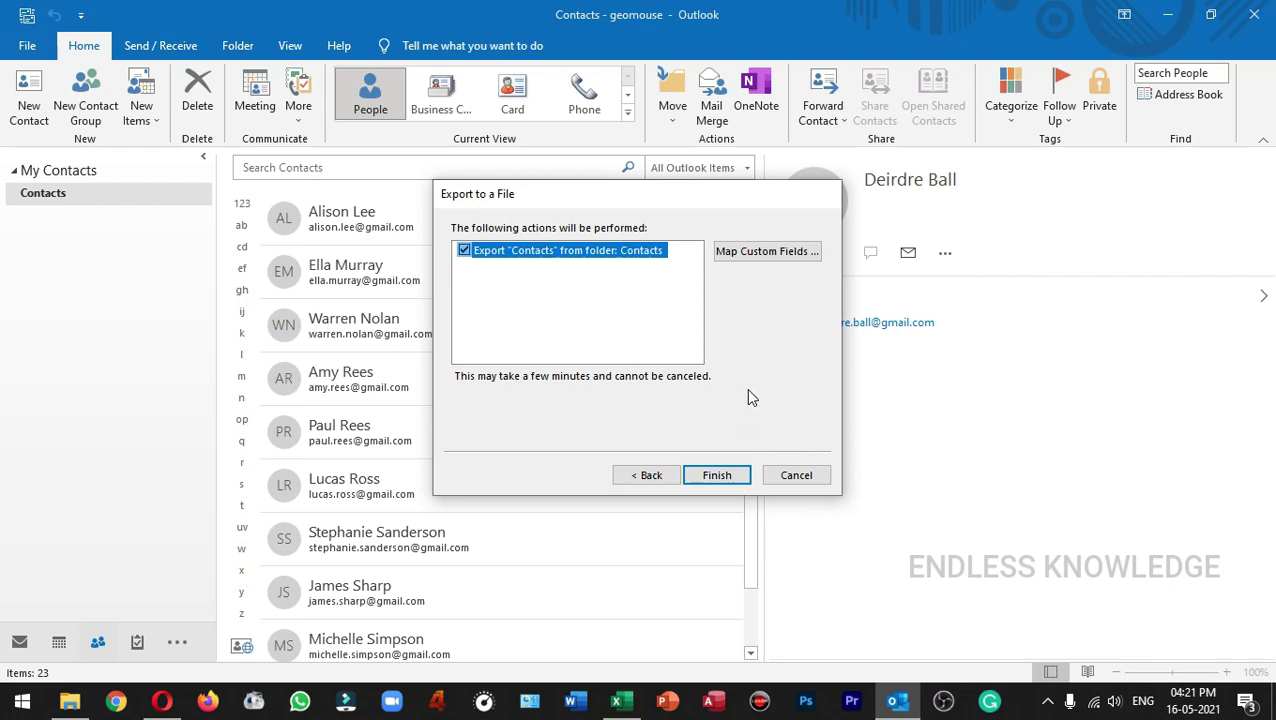
# Step: Clear the export's custom field map and map only the Title, First Name, Middle Name and Last Name values
pyautogui.click(769, 256)
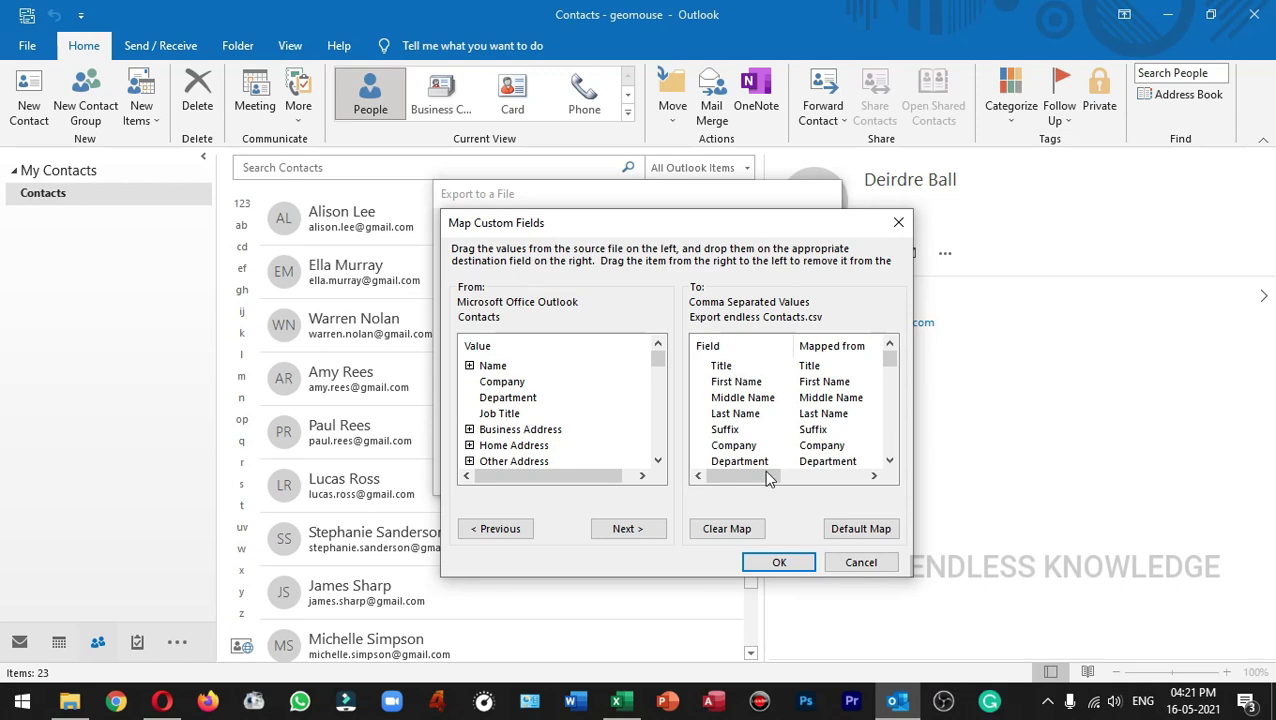
pyautogui.click(735, 533)
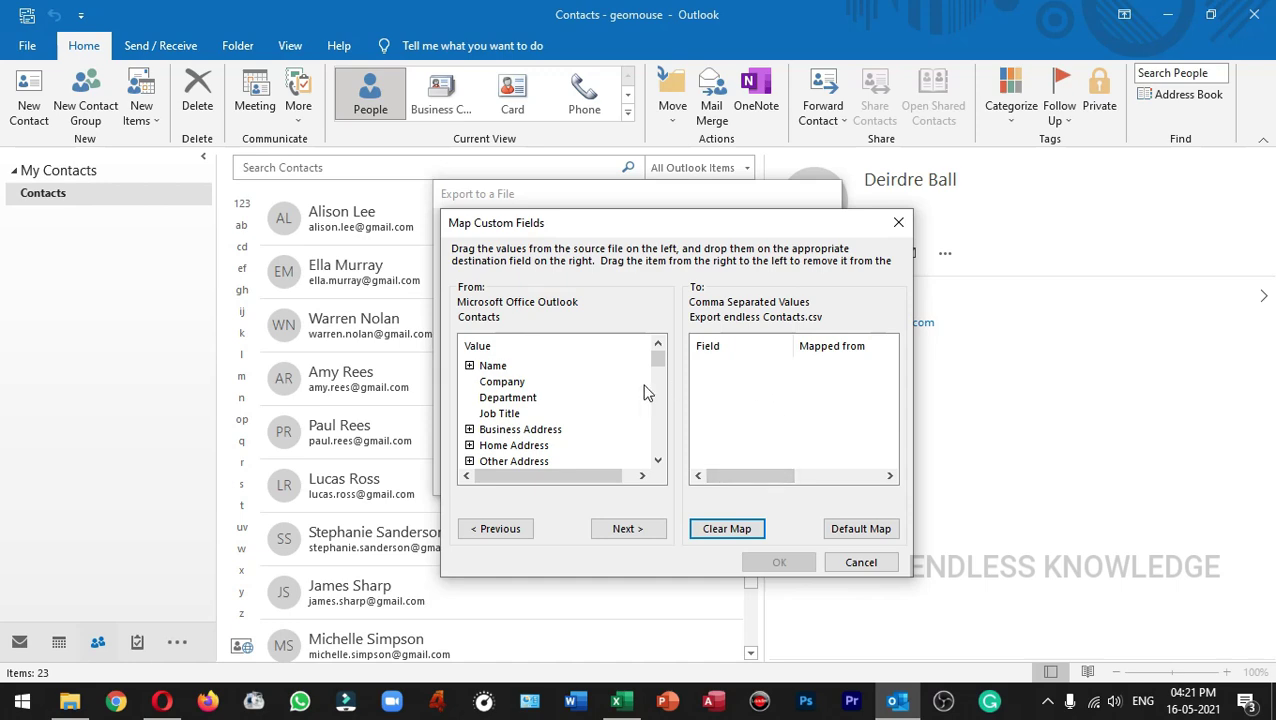
pyautogui.click(469, 366)
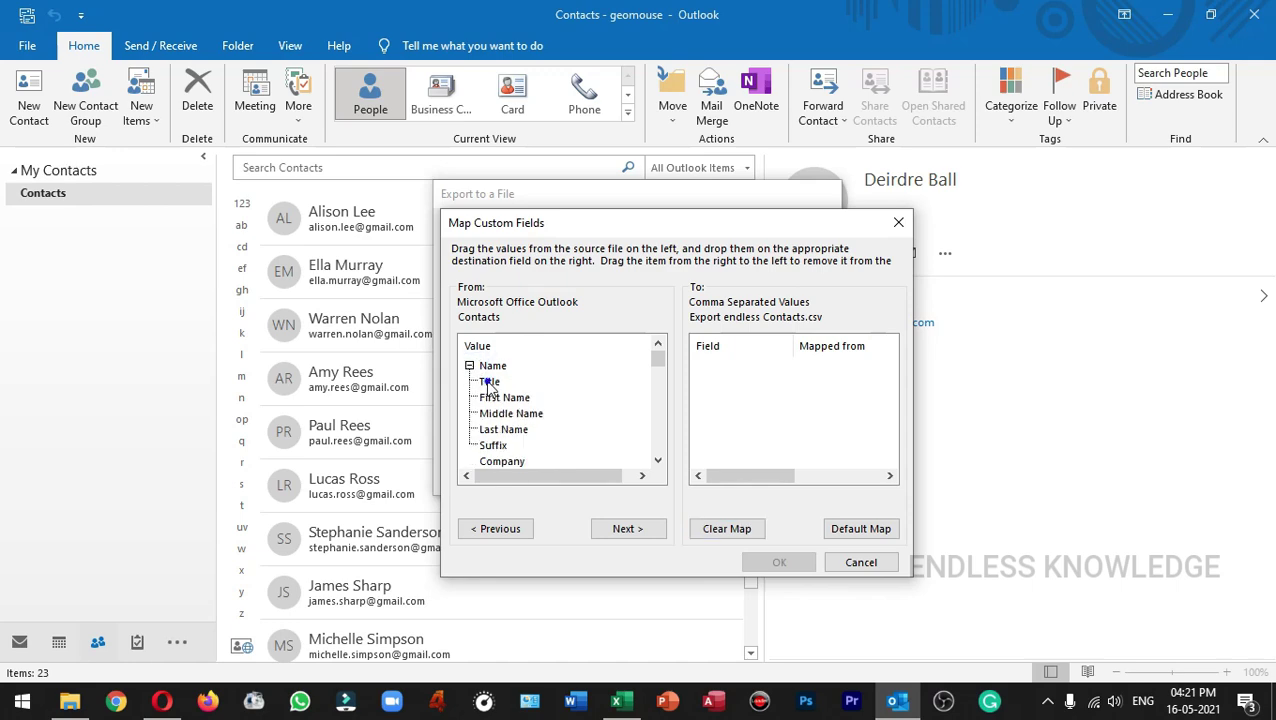
pyautogui.moveTo(489, 383); pyautogui.dragTo(723, 380)
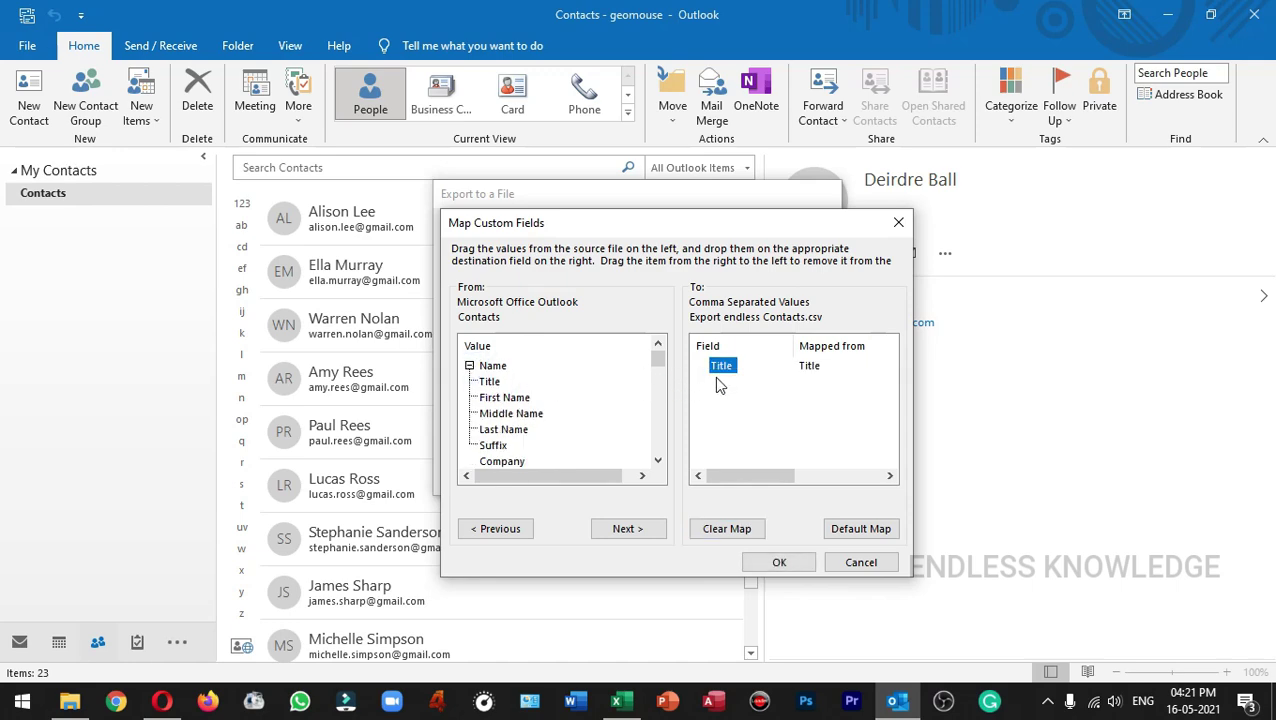
pyautogui.moveTo(487, 398); pyautogui.dragTo(724, 398)
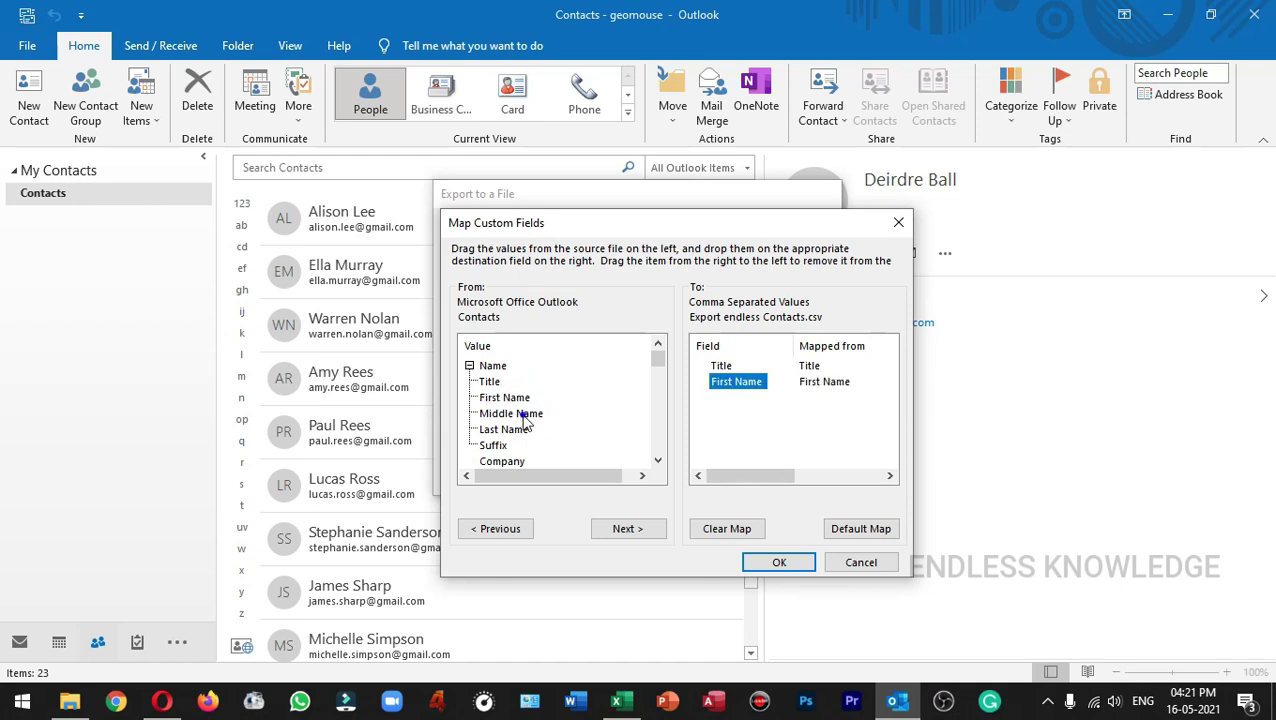
pyautogui.moveTo(524, 420); pyautogui.dragTo(740, 402)
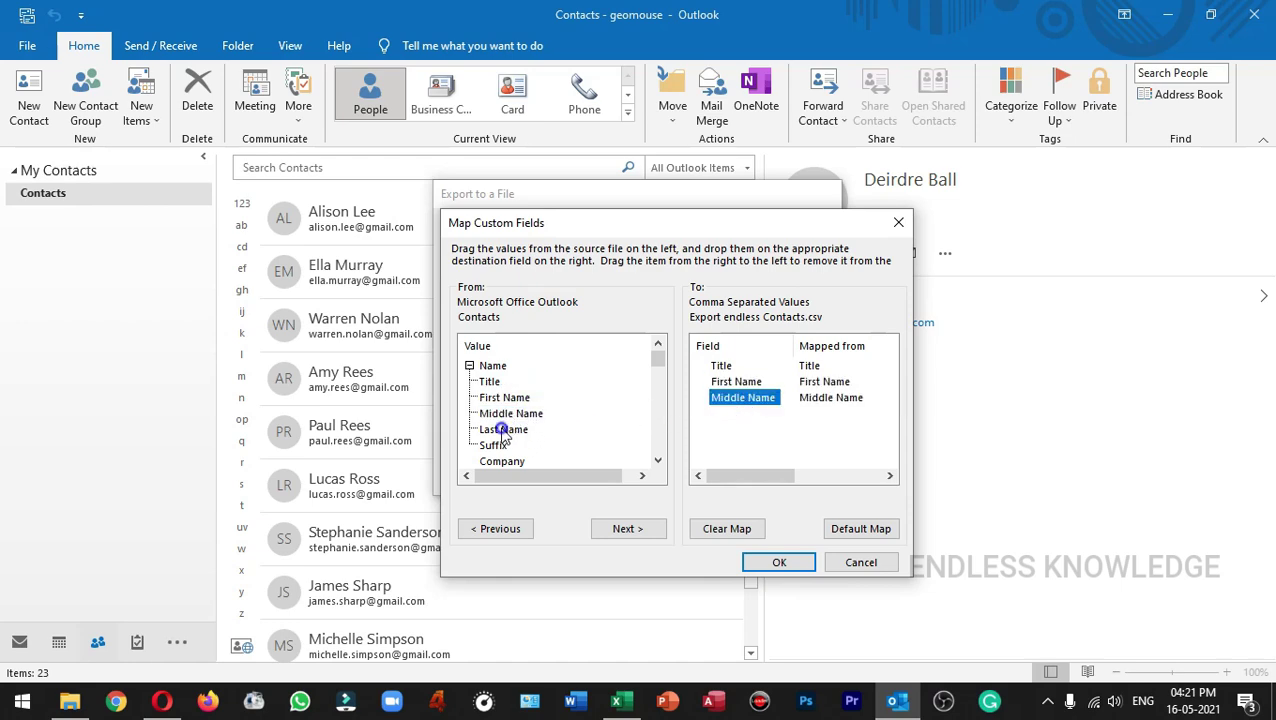
pyautogui.moveTo(503, 432); pyautogui.dragTo(733, 425)
# Step: Add the Company and Job Title values to the export's custom field map, following Last Name
pyautogui.scroll(-1, 580, 407)
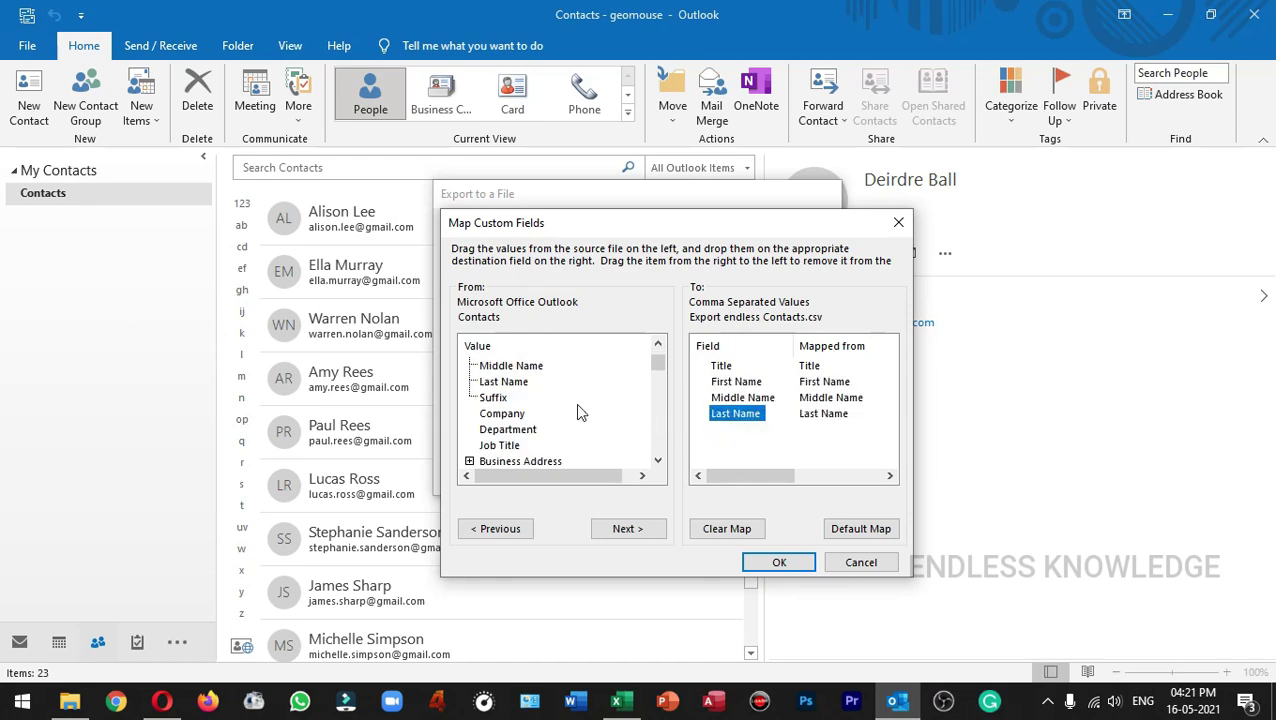
pyautogui.moveTo(502, 413); pyautogui.dragTo(740, 443)
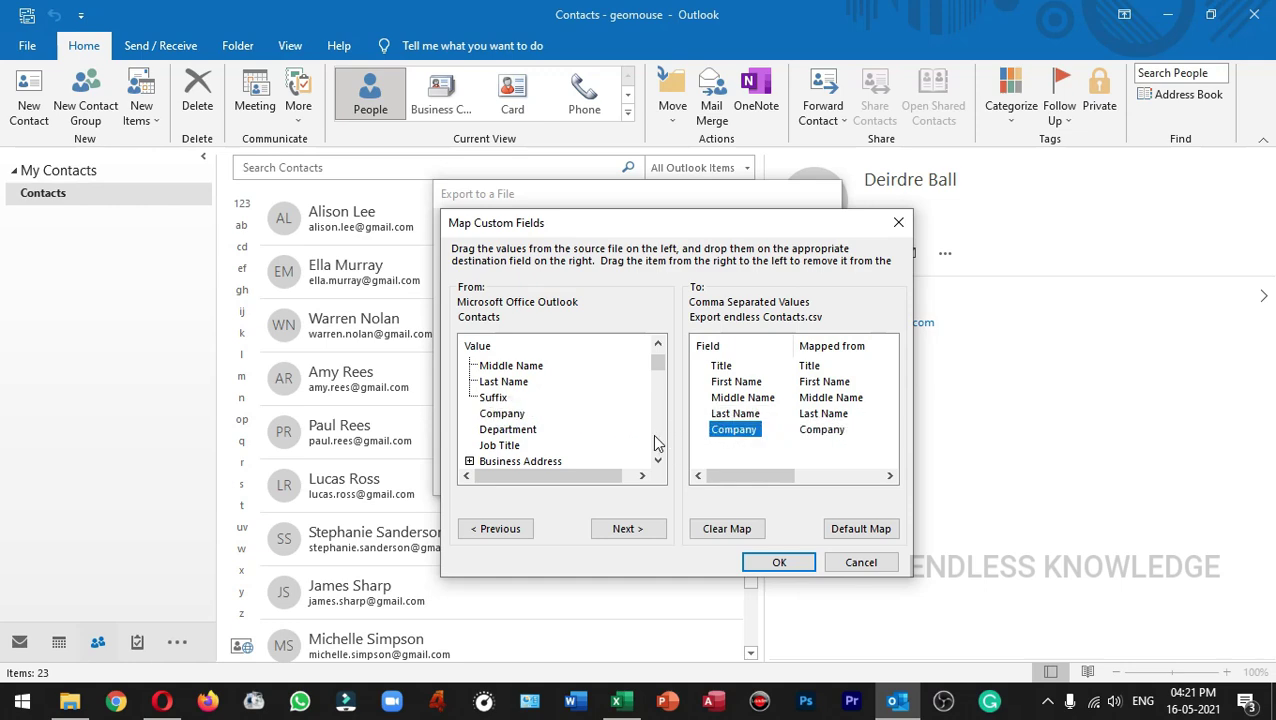
pyautogui.moveTo(496, 446); pyautogui.dragTo(735, 452)
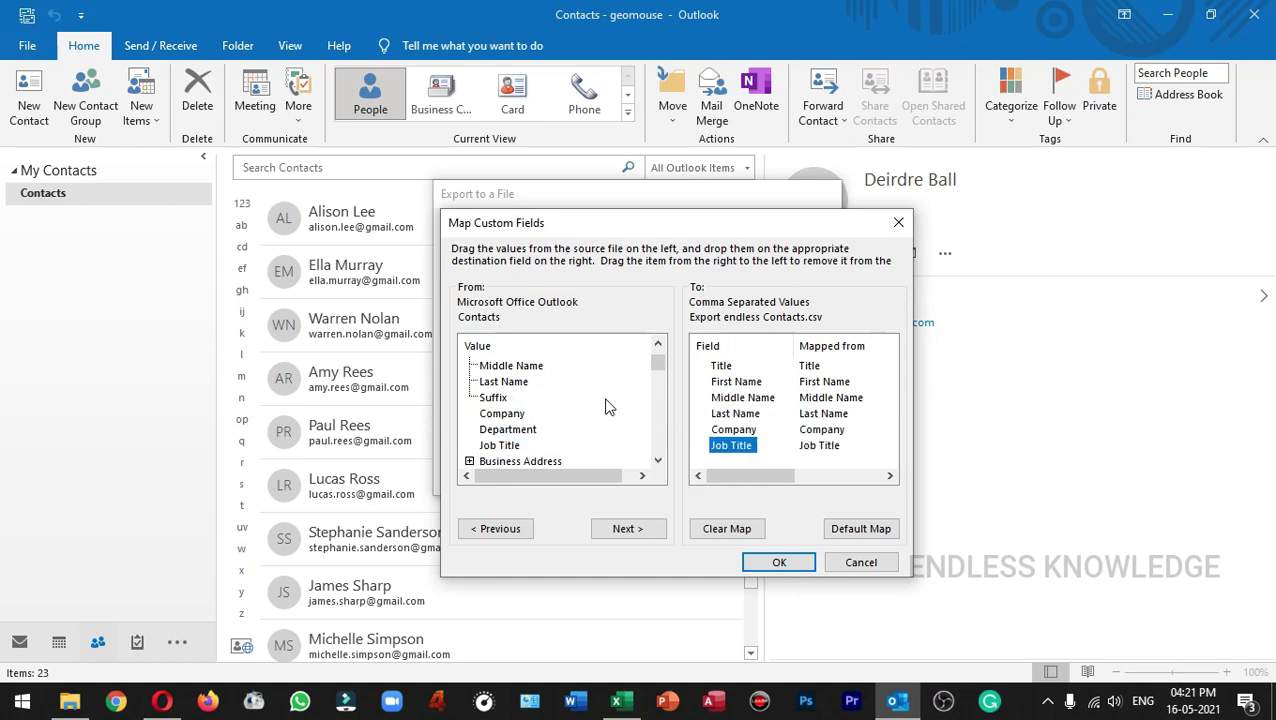
# Step: Map the Business Phone, Home Phone and Mobile Phone values to the export, following Job Title
pyautogui.scroll(-2, 605, 405)
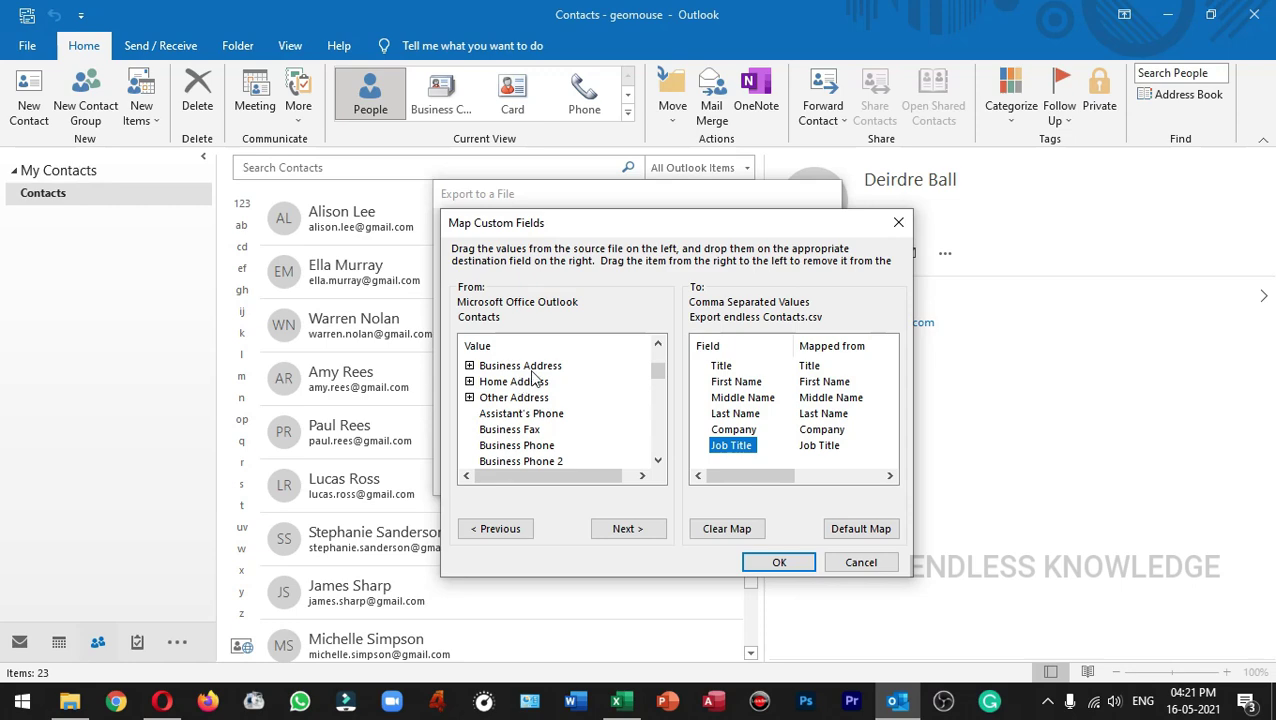
pyautogui.scroll(-1, 587, 383)
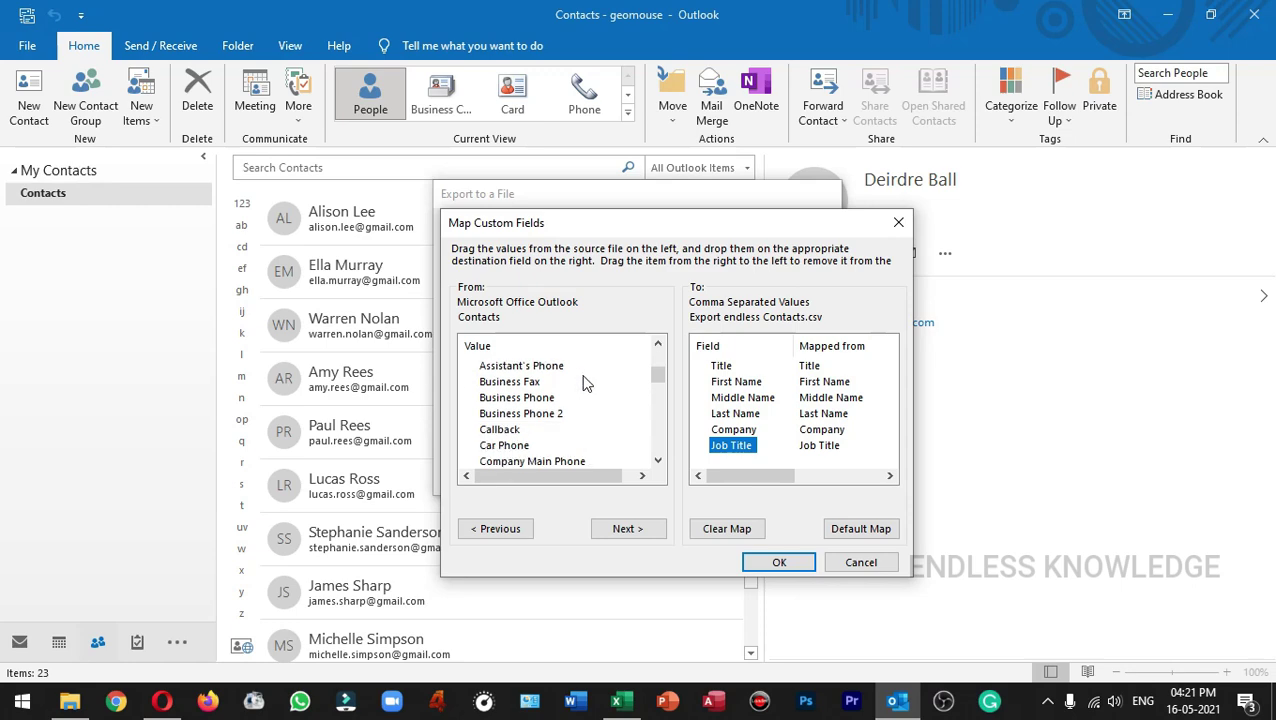
pyautogui.moveTo(519, 403); pyautogui.dragTo(735, 458)
pyautogui.scroll(-1, 580, 410)
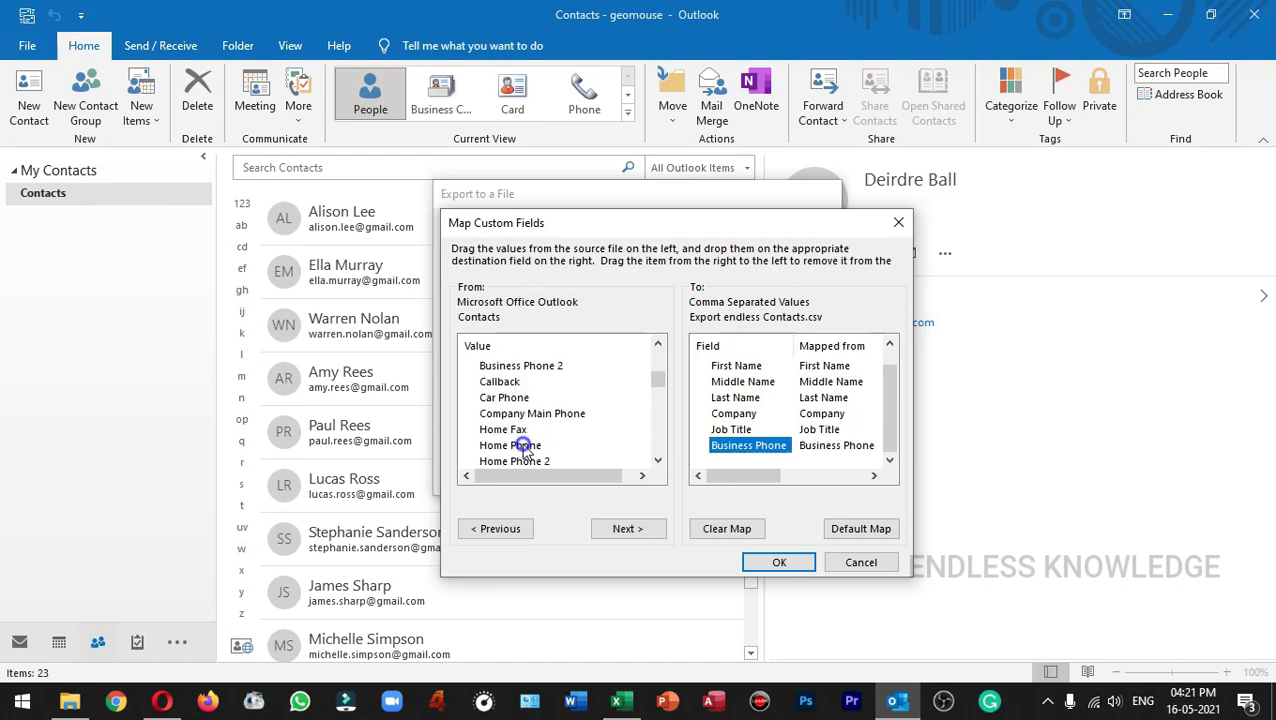
pyautogui.moveTo(524, 447); pyautogui.dragTo(758, 466)
pyautogui.scroll(-2, 572, 422)
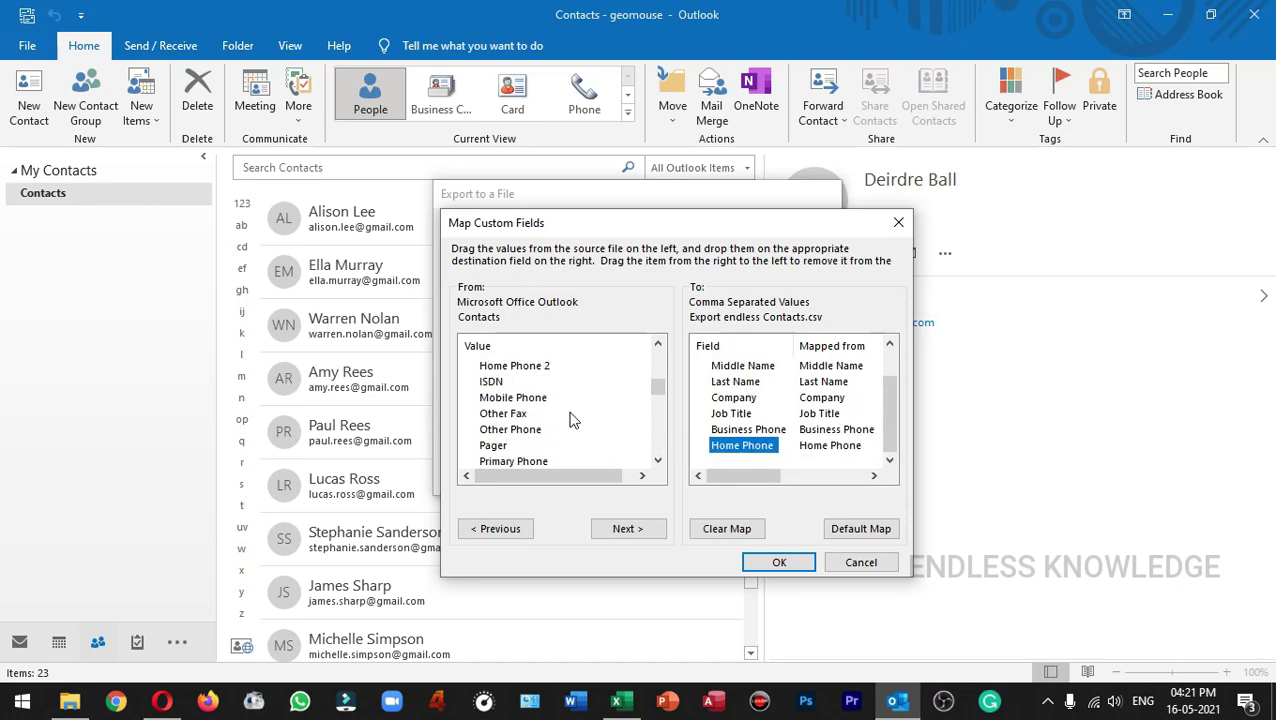
pyautogui.moveTo(518, 397); pyautogui.dragTo(757, 464)
# Step: Map the E-mail value between Job Title and Business Phone, and accept the custom field map
pyautogui.scroll(-2, 558, 424)
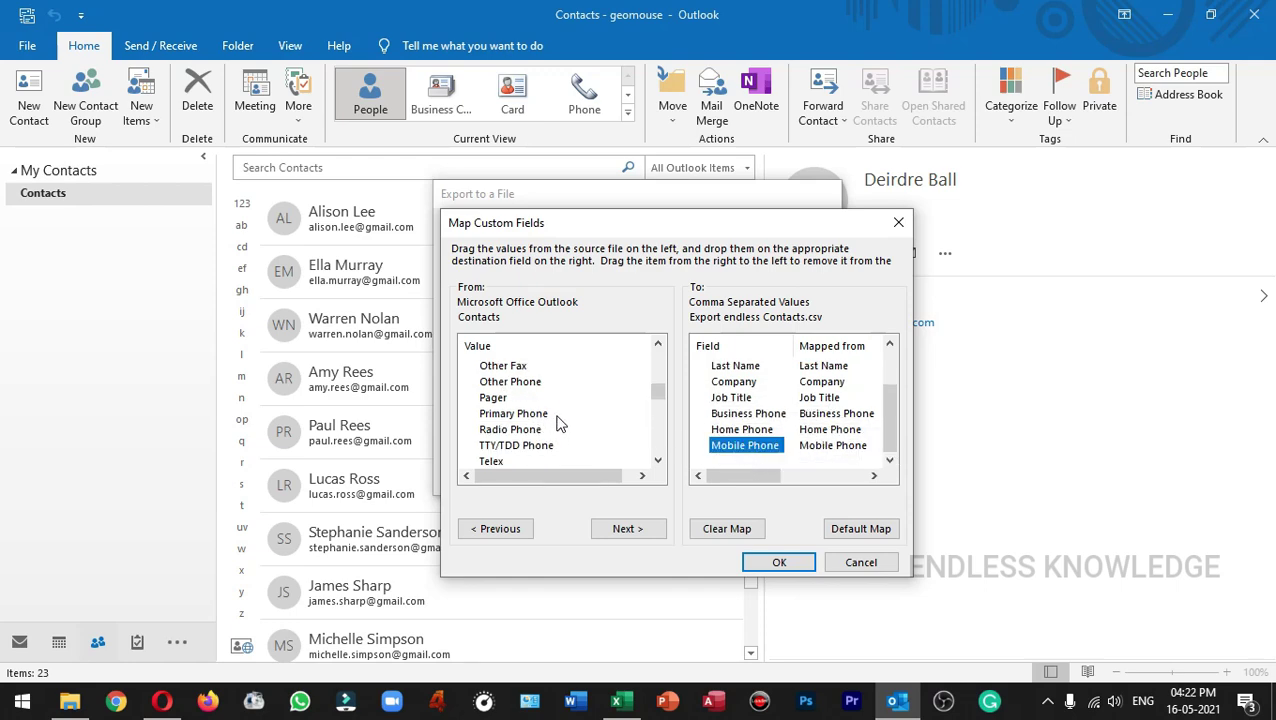
pyautogui.scroll(-4, 560, 422)
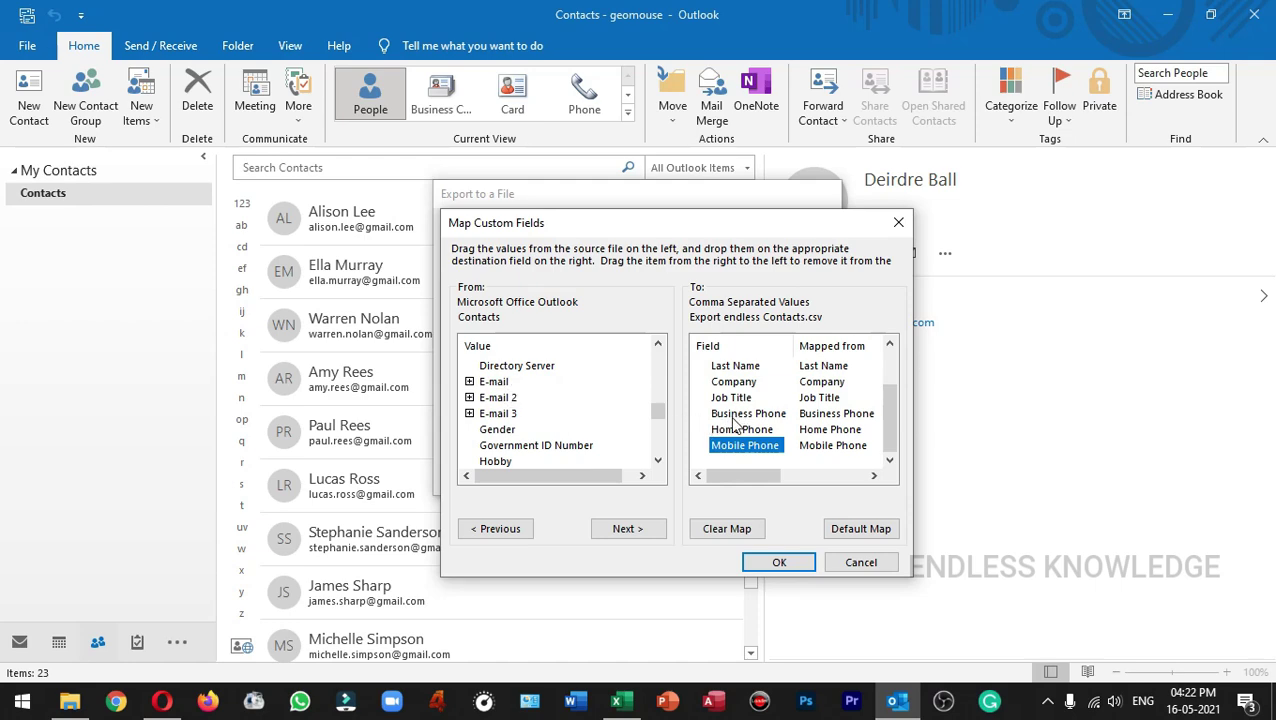
pyautogui.moveTo(495, 382); pyautogui.dragTo(750, 415)
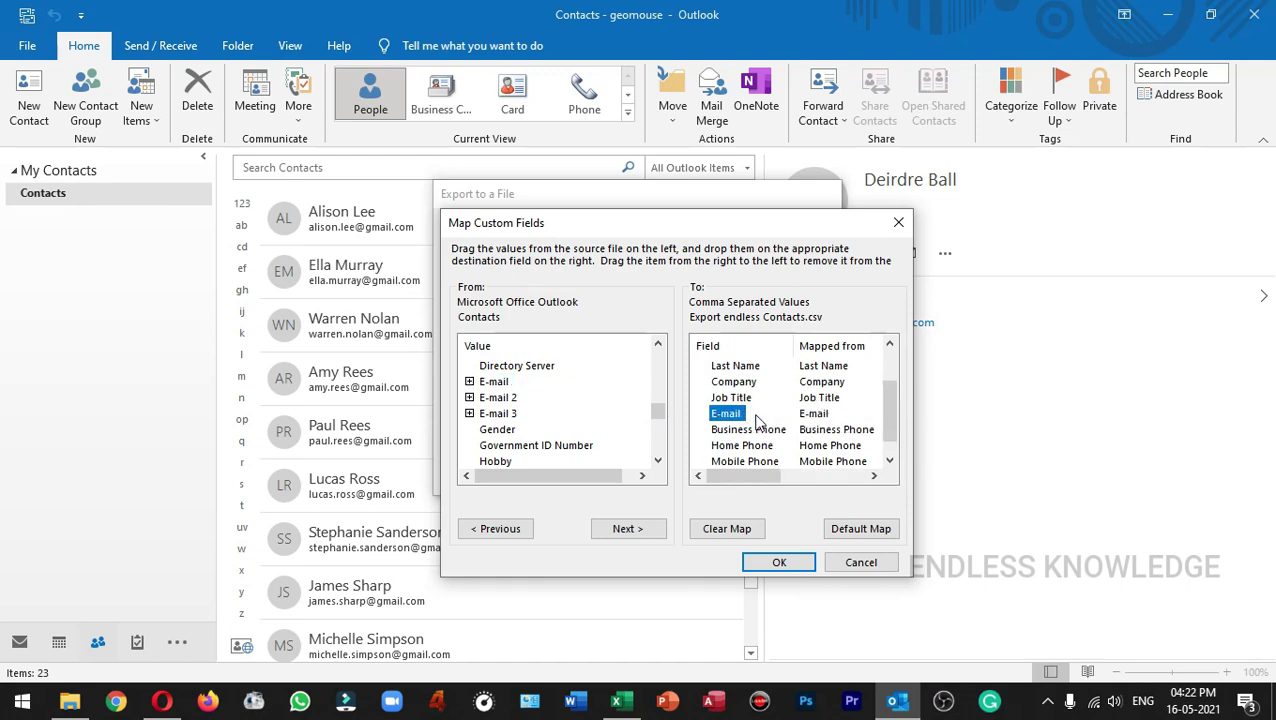
pyautogui.scroll(1, 785, 400)
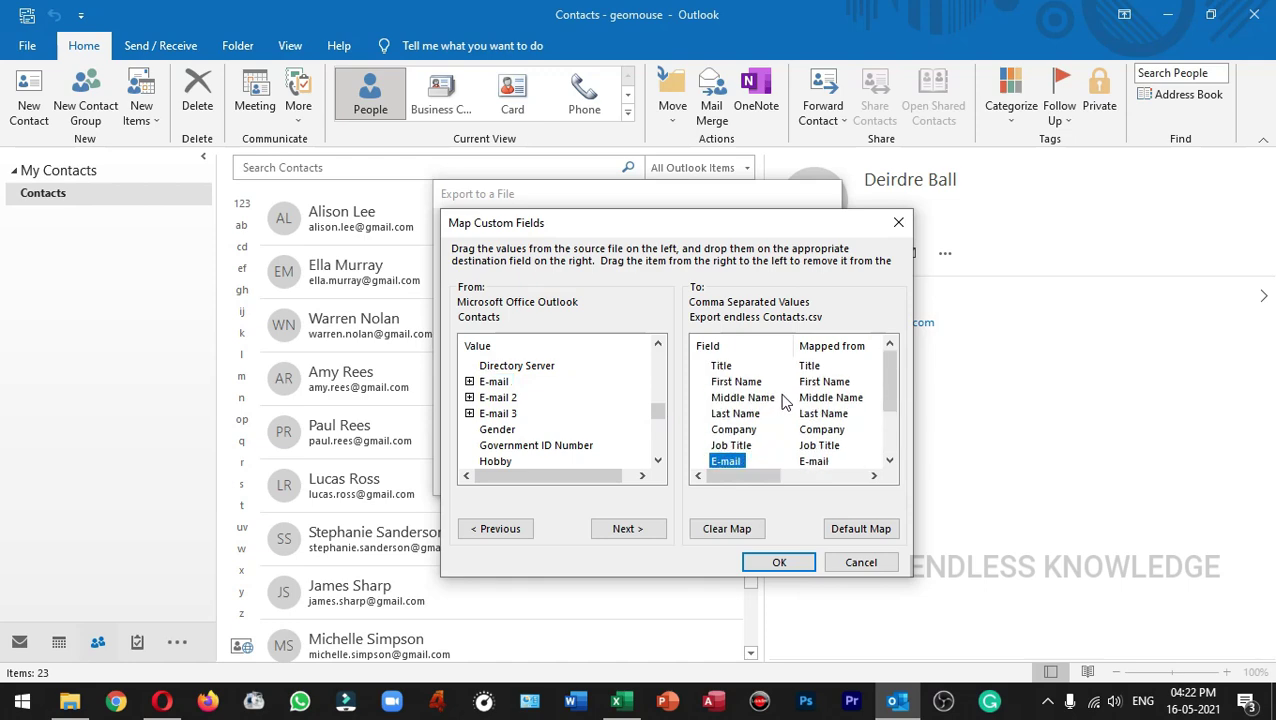
pyautogui.scroll(-1, 785, 400)
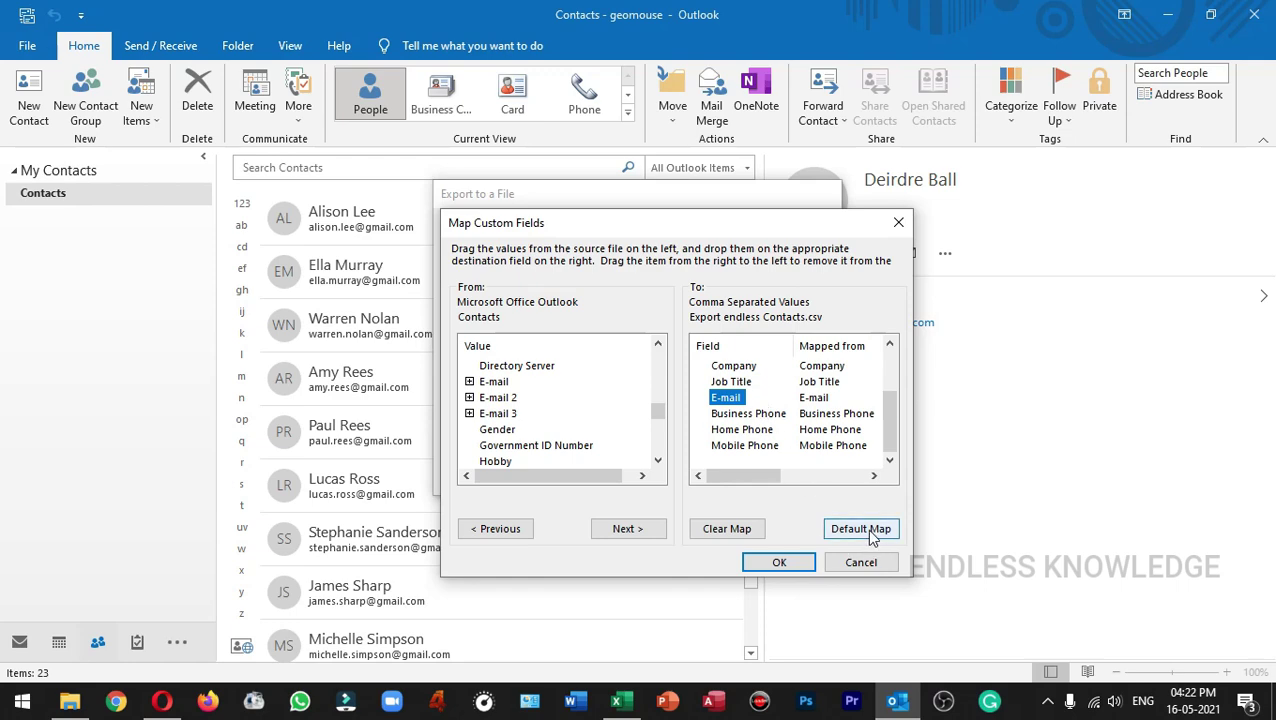
pyautogui.click(779, 562)
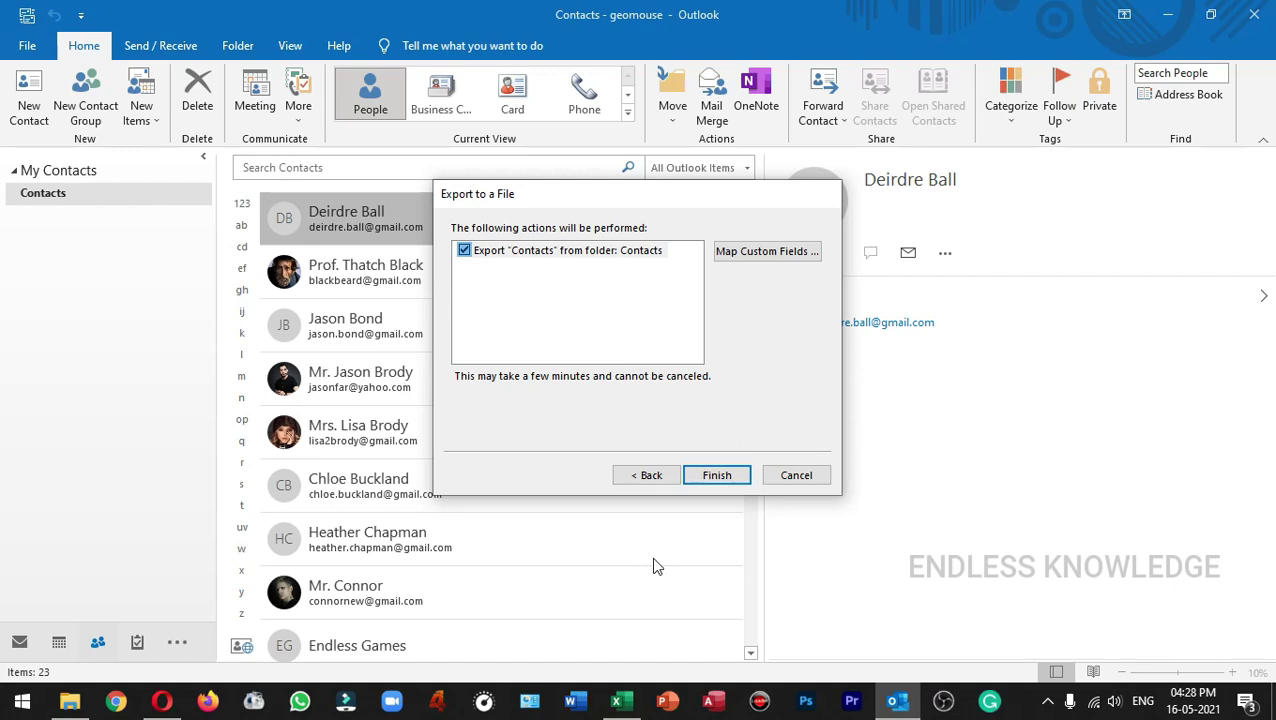
# Step: Close the old "Export endless Contacts.csv" in Excel and finish the contacts export in Outlook
pyautogui.click(617, 700)
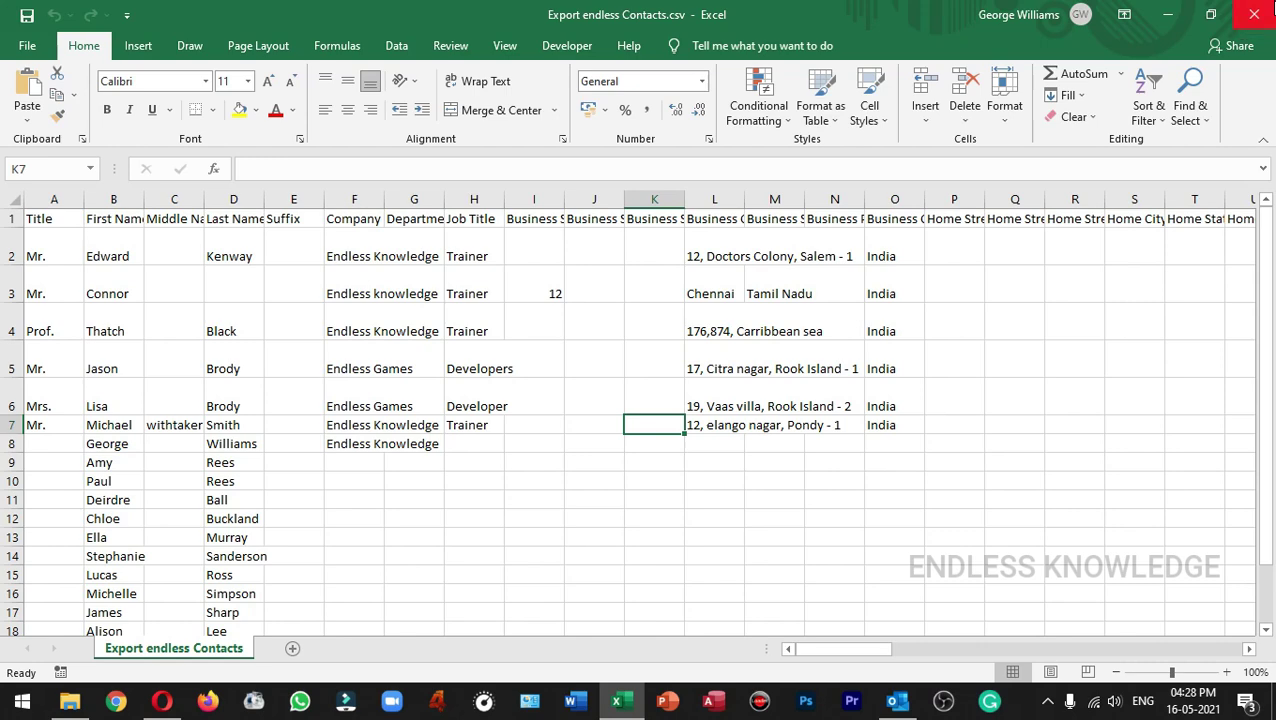
pyautogui.click(1254, 14)
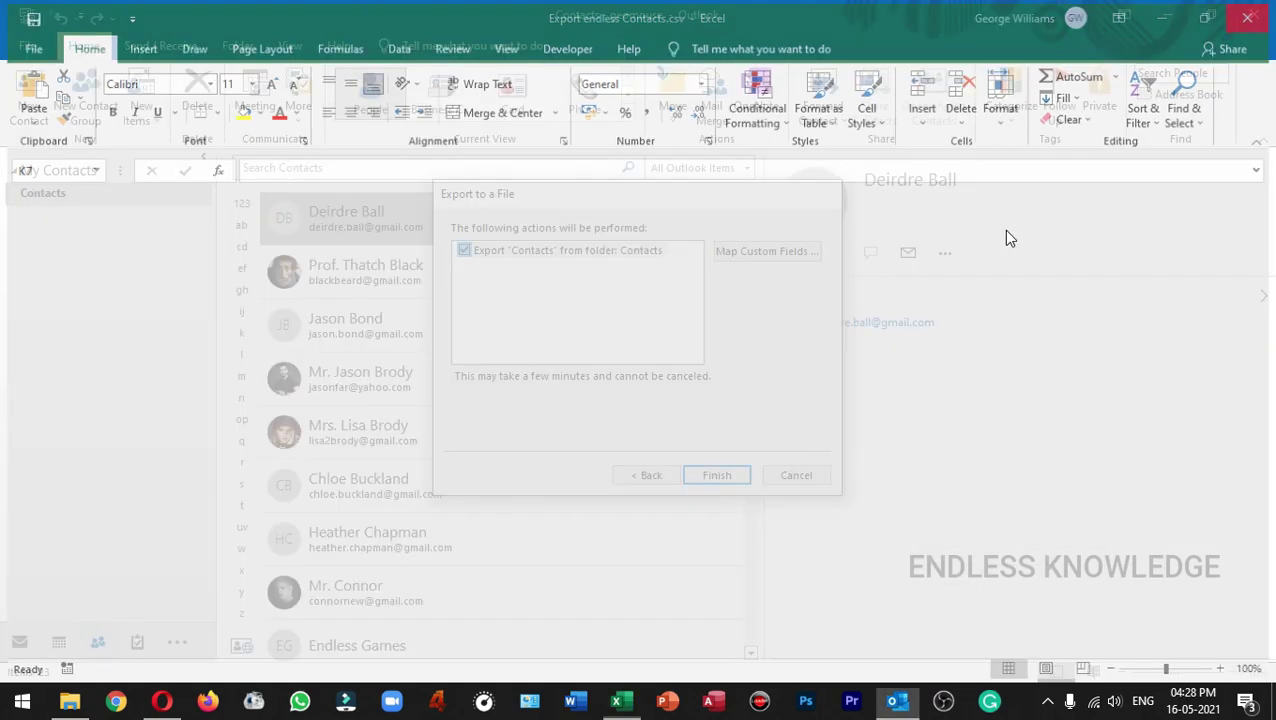
pyautogui.click(730, 480)
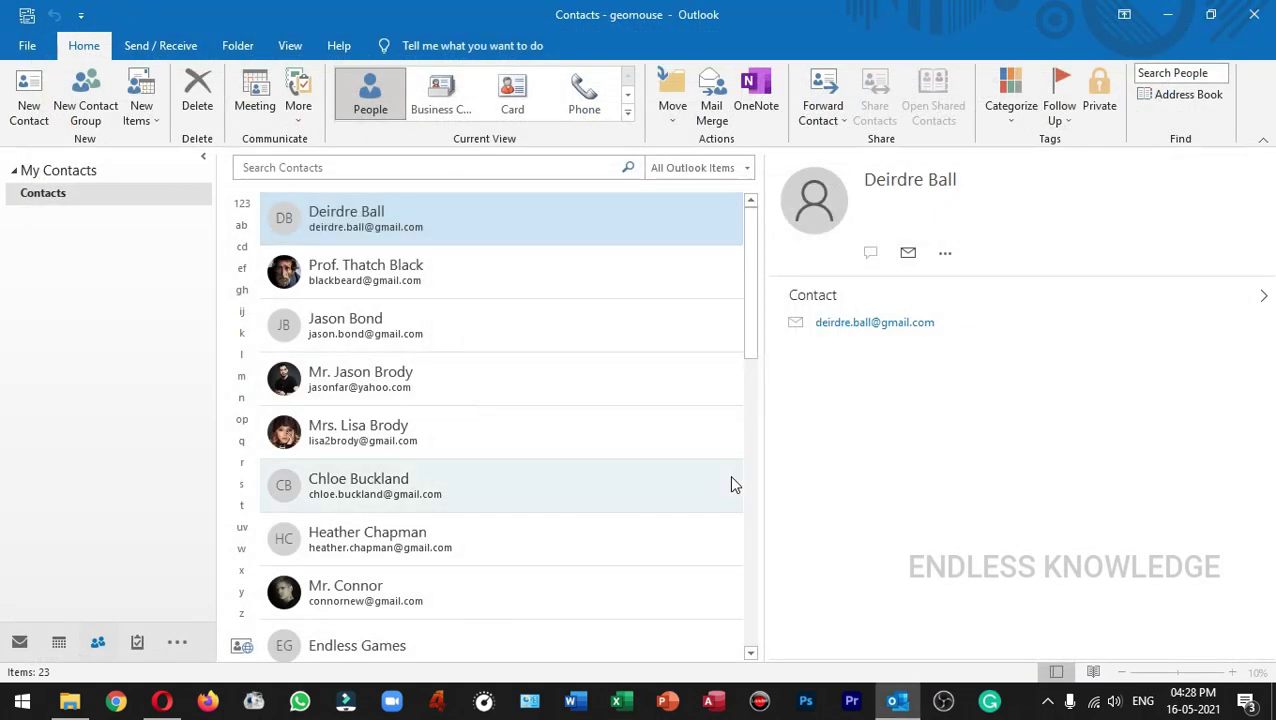
# Step: Open "Export endless Contacts.csv" from the desktop in Excel and autofit columns B through J to show the exported fields
pyautogui.click(1271, 700)
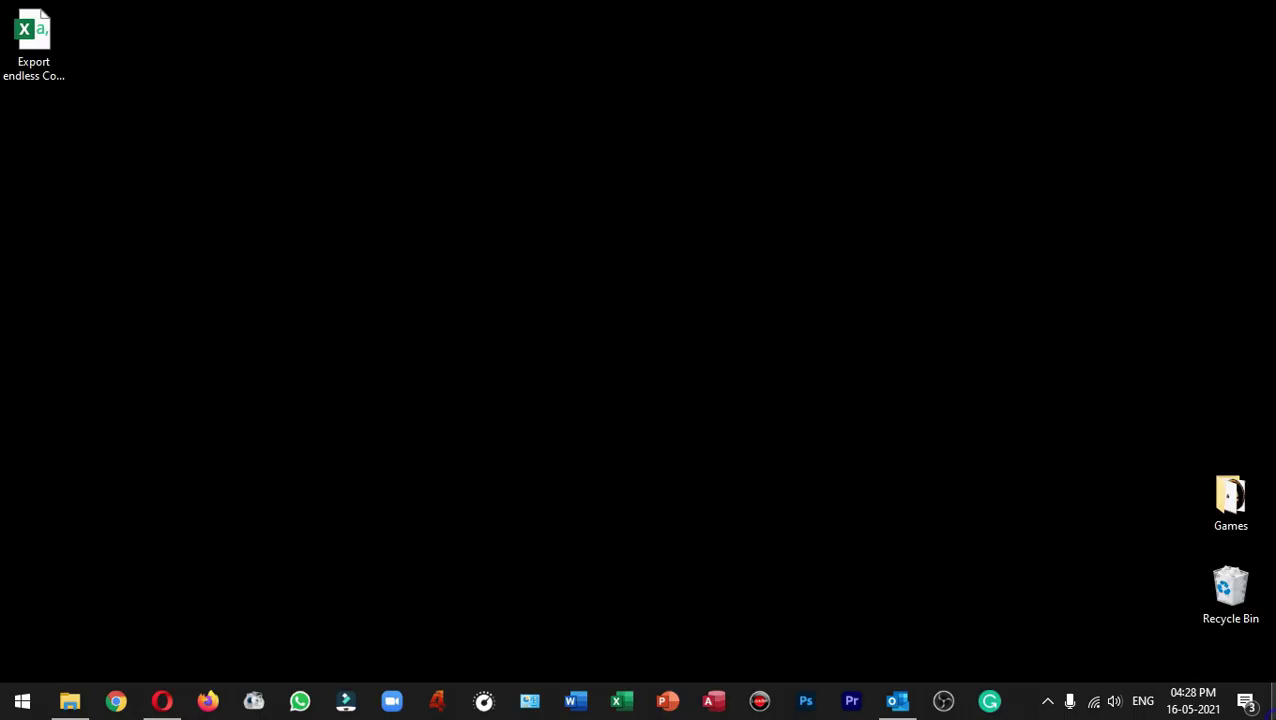
pyautogui.doubleClick(44, 40)
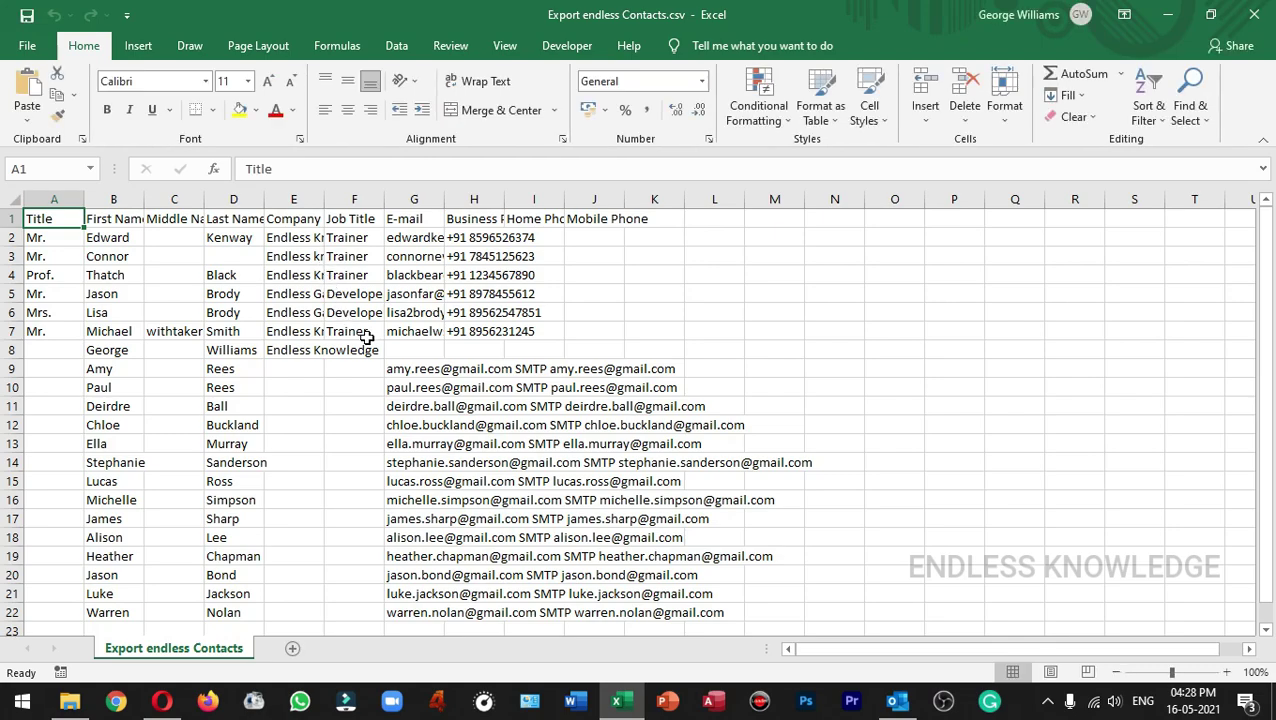
pyautogui.moveTo(906, 652); pyautogui.dragTo(836, 646)
pyautogui.moveTo(113, 200); pyautogui.dragTo(625, 199)
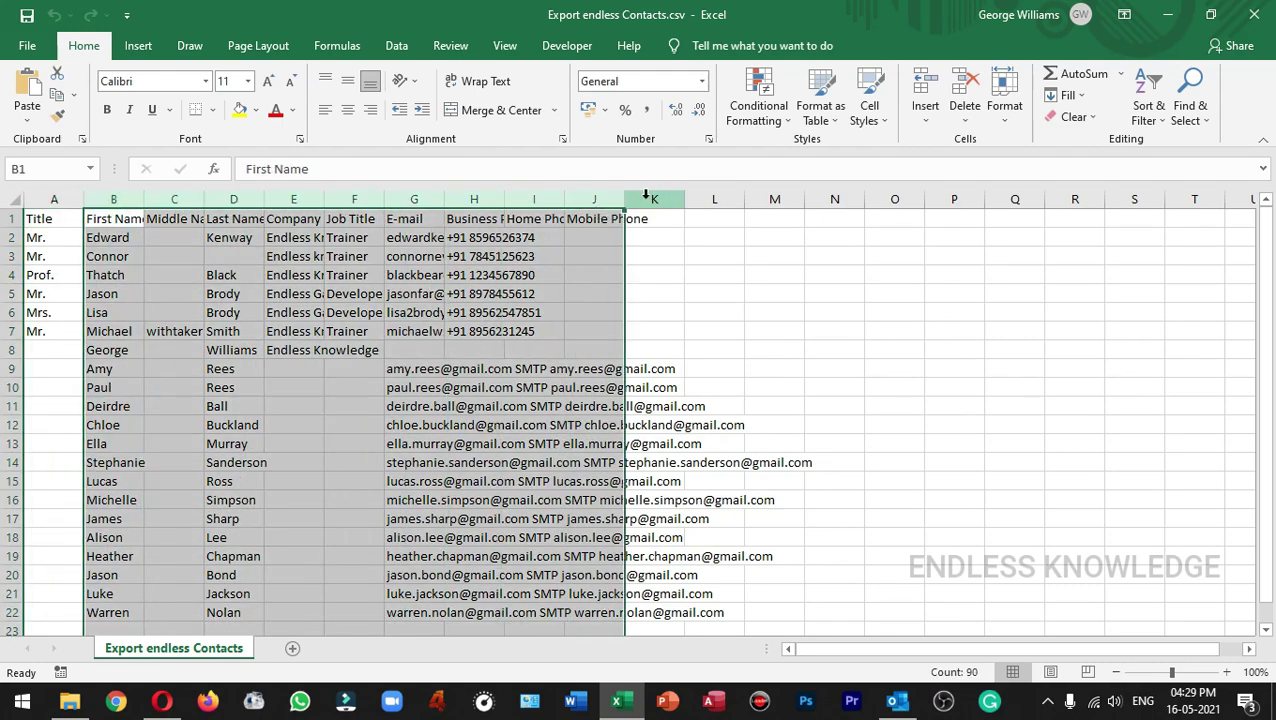
pyautogui.doubleClick(625, 199)
pyautogui.click(952, 331)
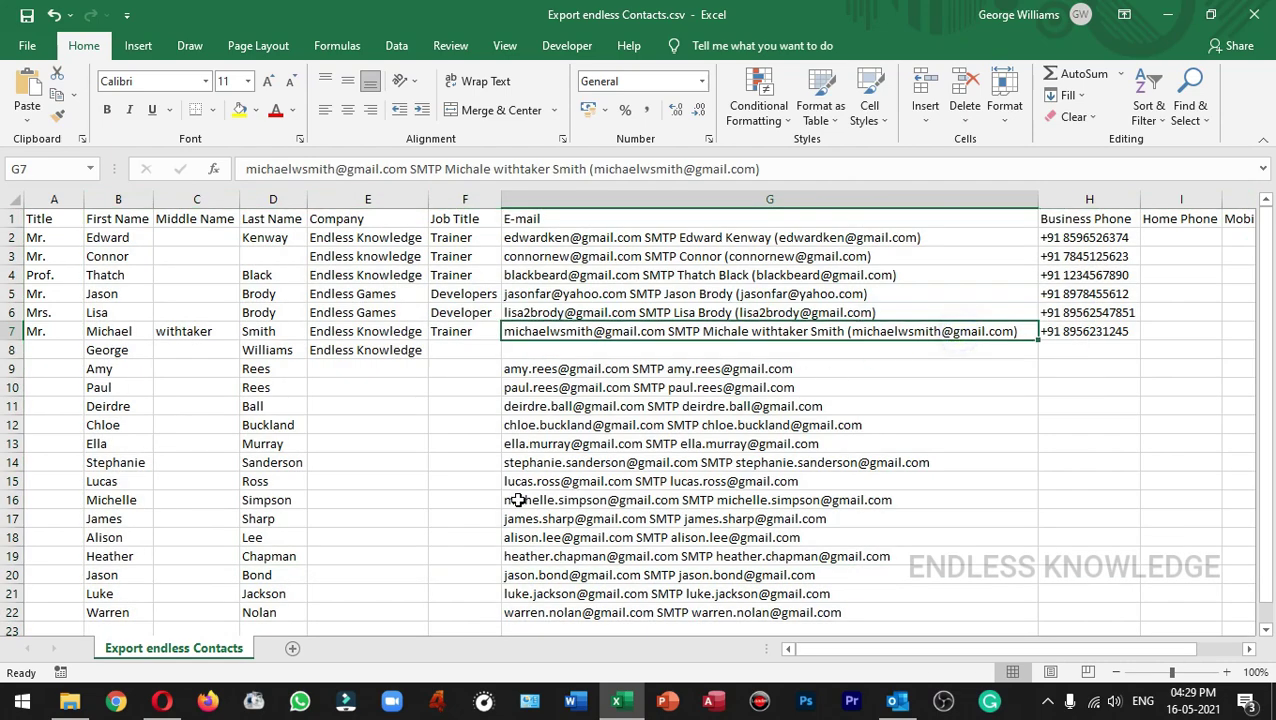
pyautogui.moveTo(847, 650); pyautogui.dragTo(890, 650)
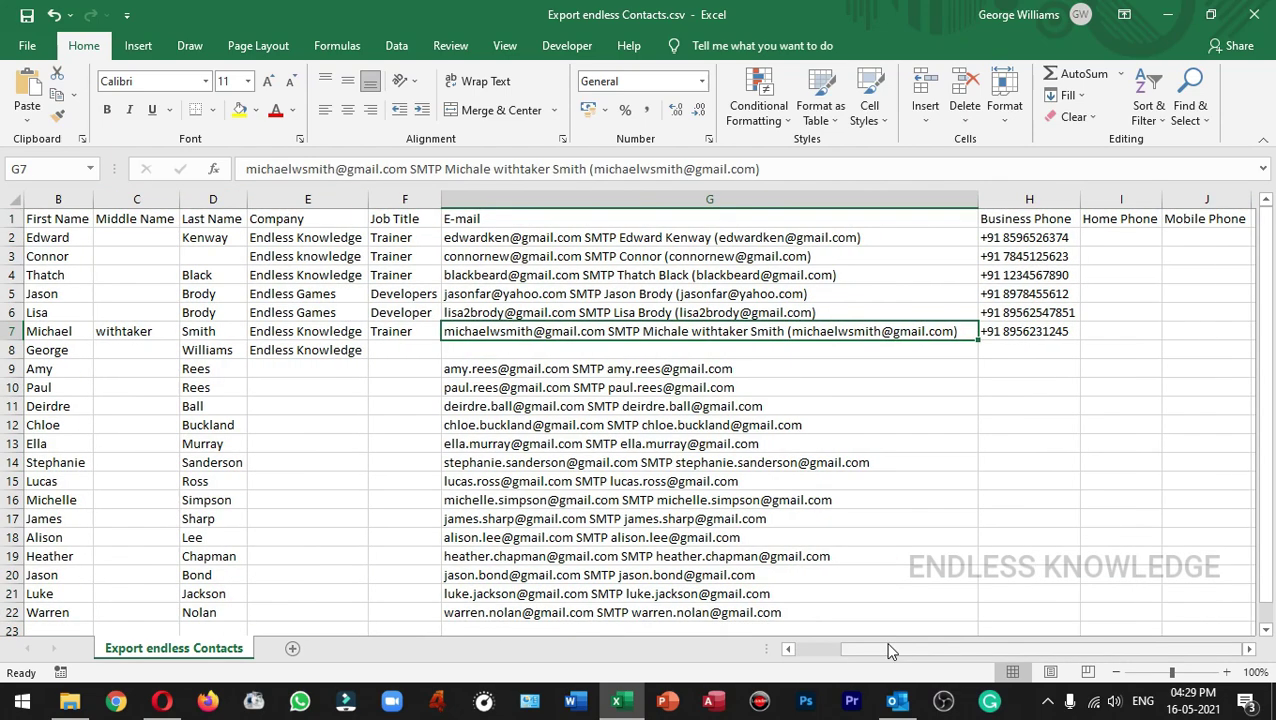